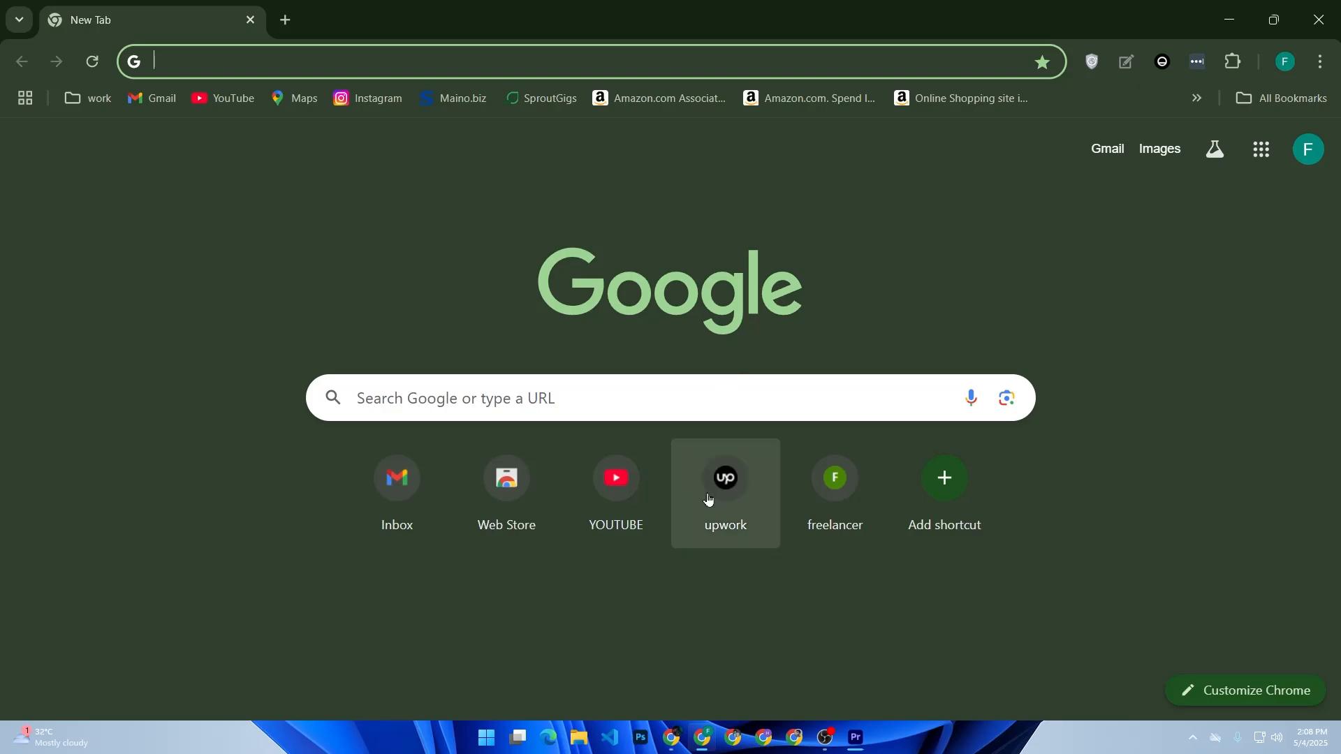
Search Google for 'shopify', open the official Shopify website and sign in to the store admin.
click(557, 416)
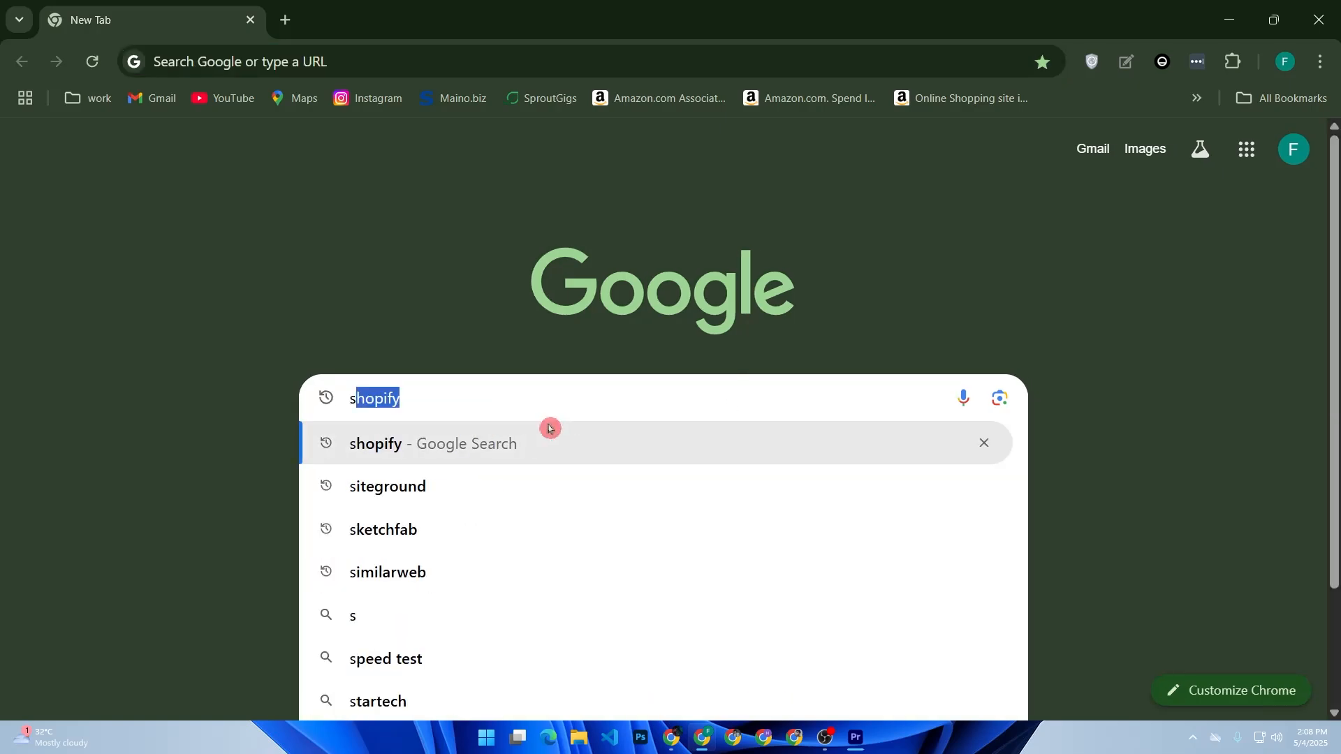
click(550, 440)
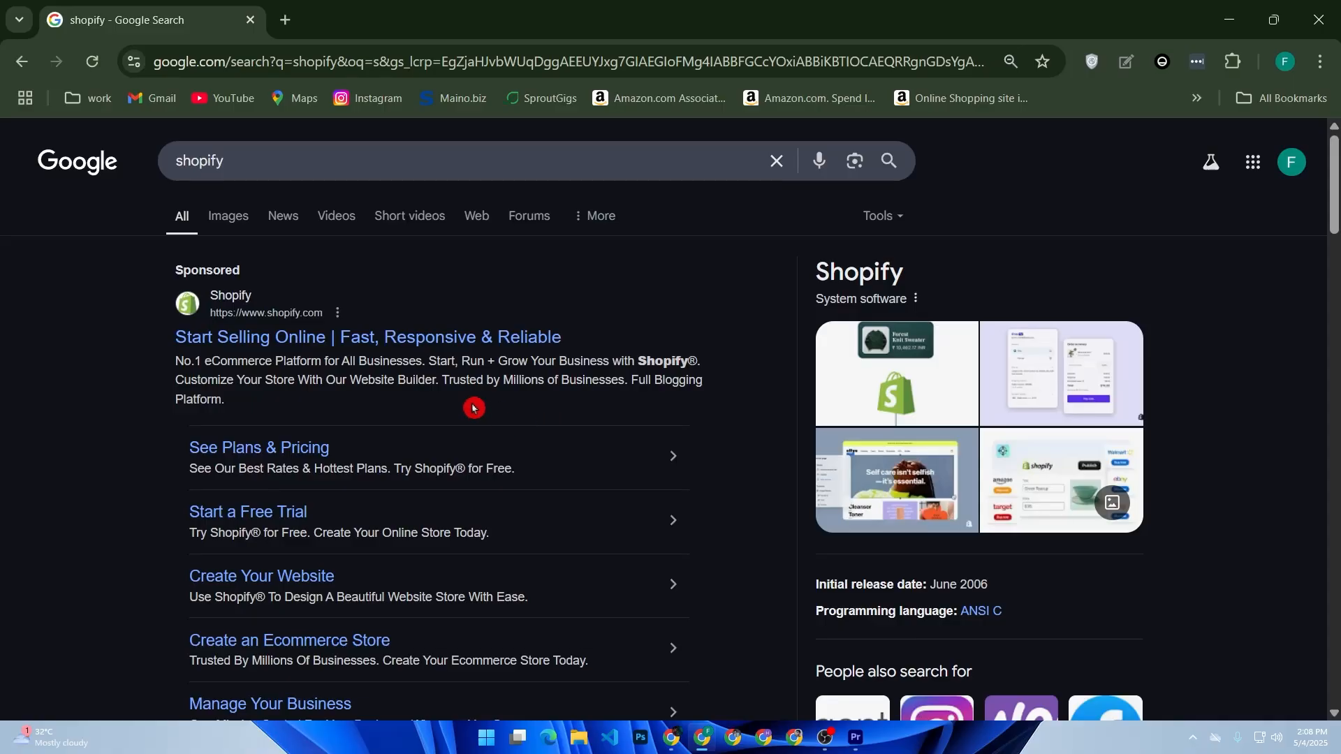
scroll(412, 381, down, 2)
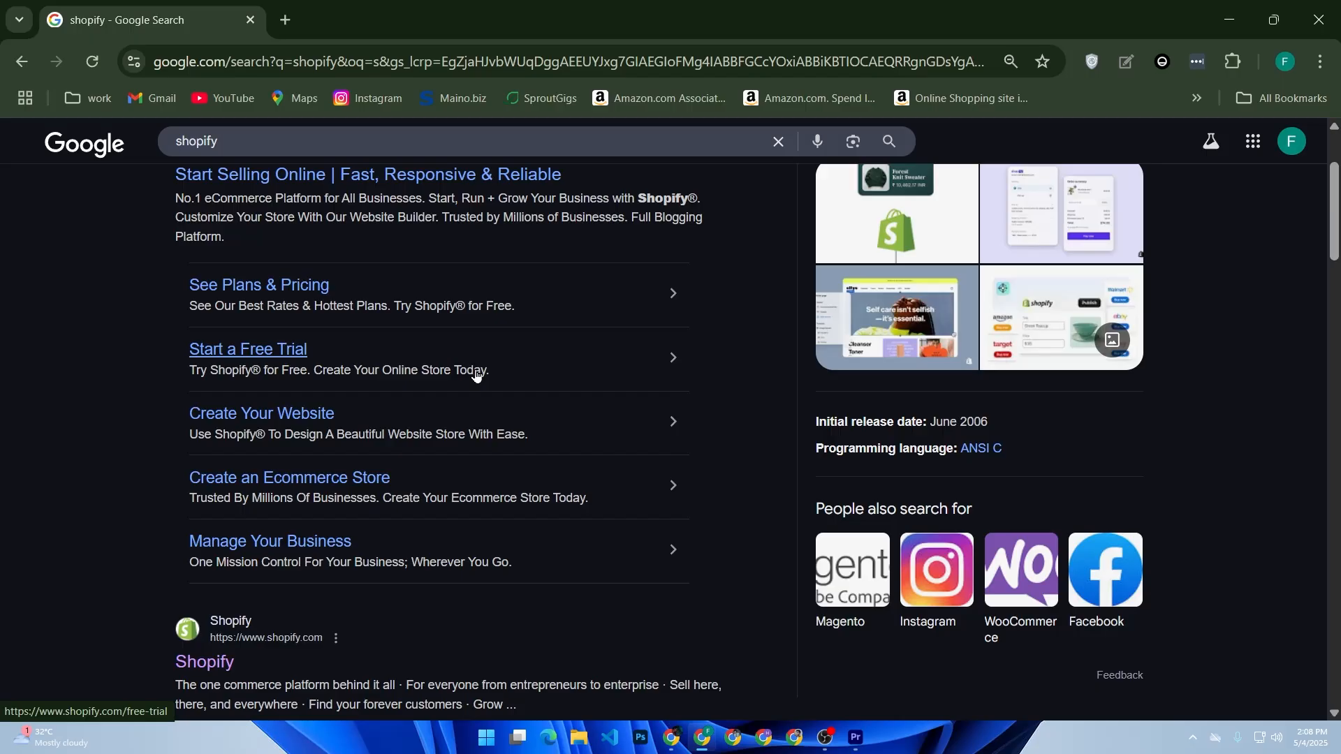
scroll(475, 375, down, 4)
click(228, 332)
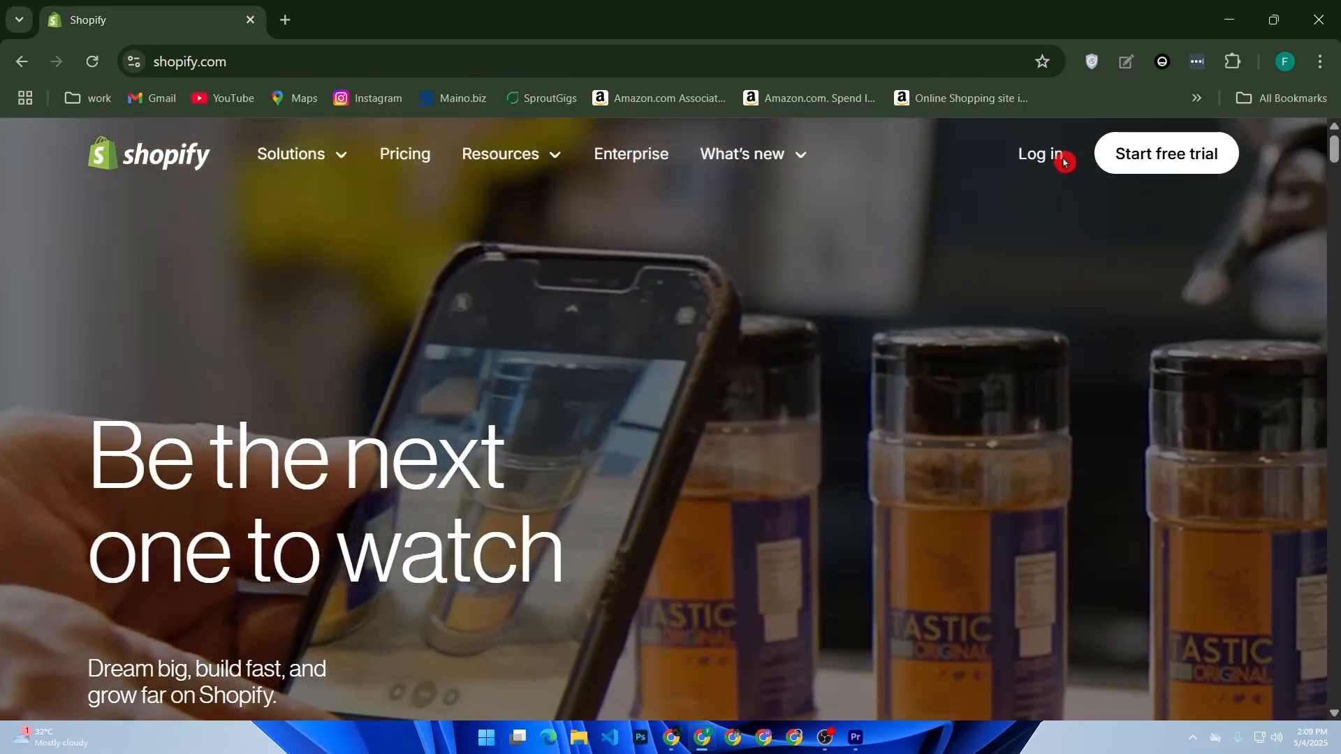
click(1057, 151)
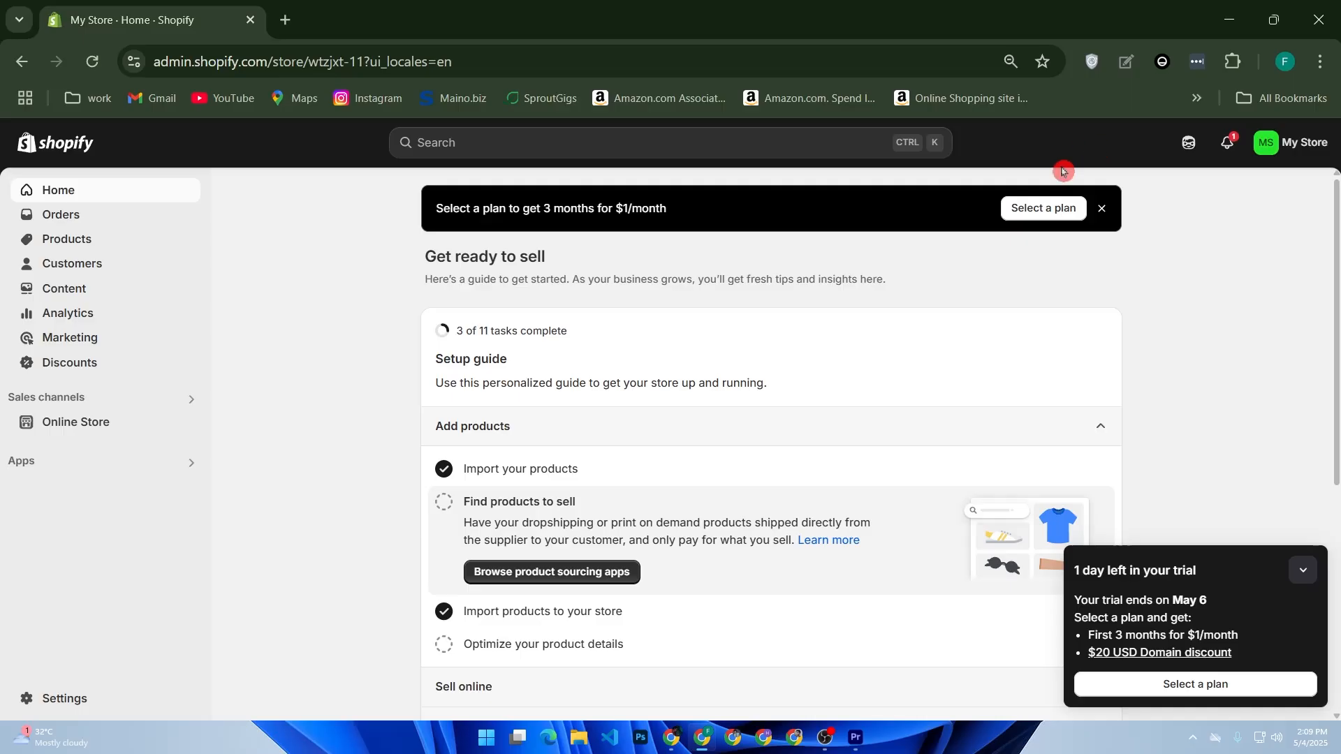
Go through the Apps and sales channel settings to open the Shopify App Store in a new tab.
click(48, 472)
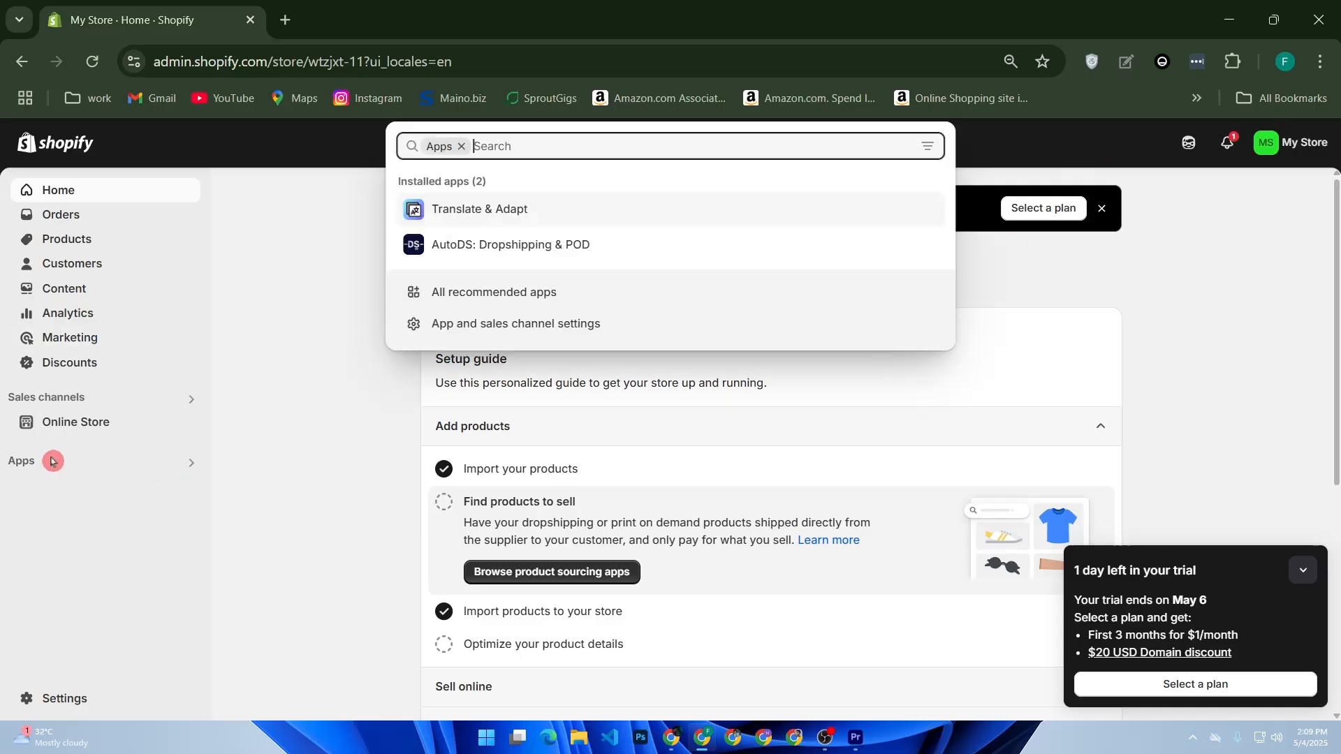
click(495, 331)
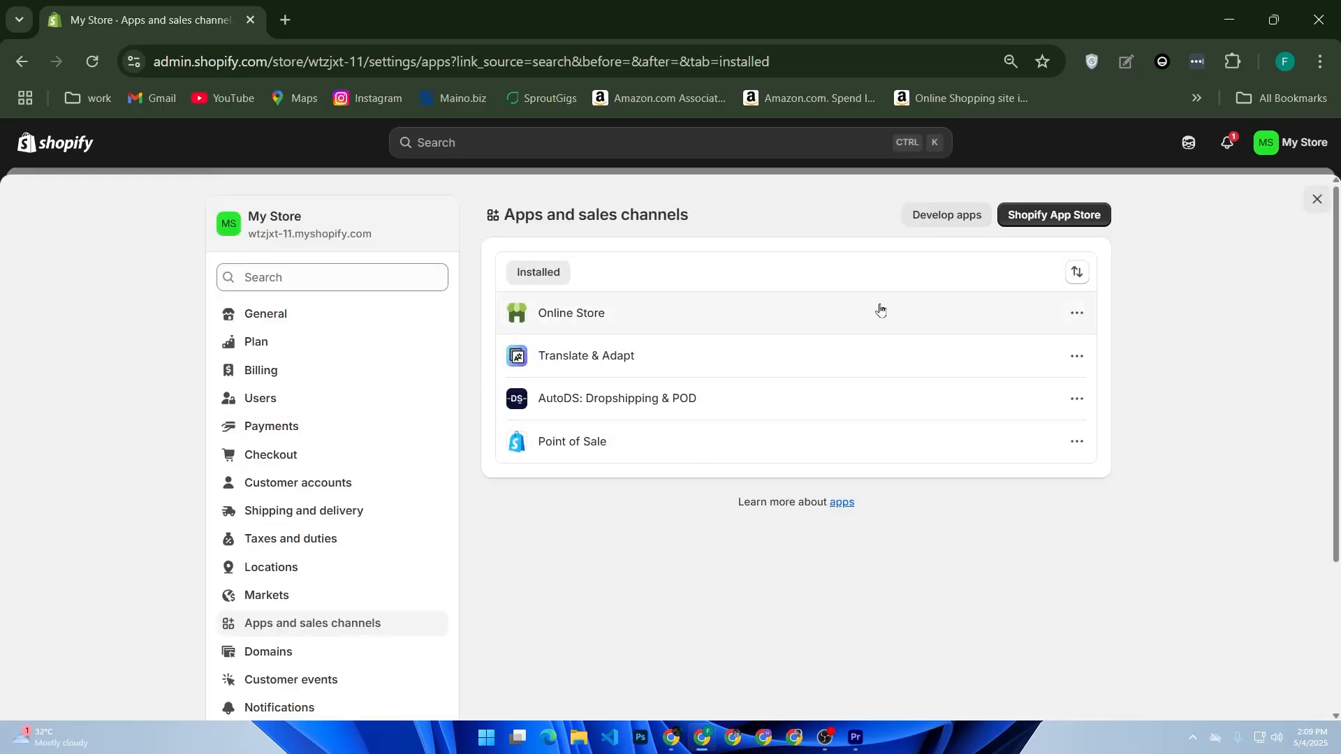
click(1055, 221)
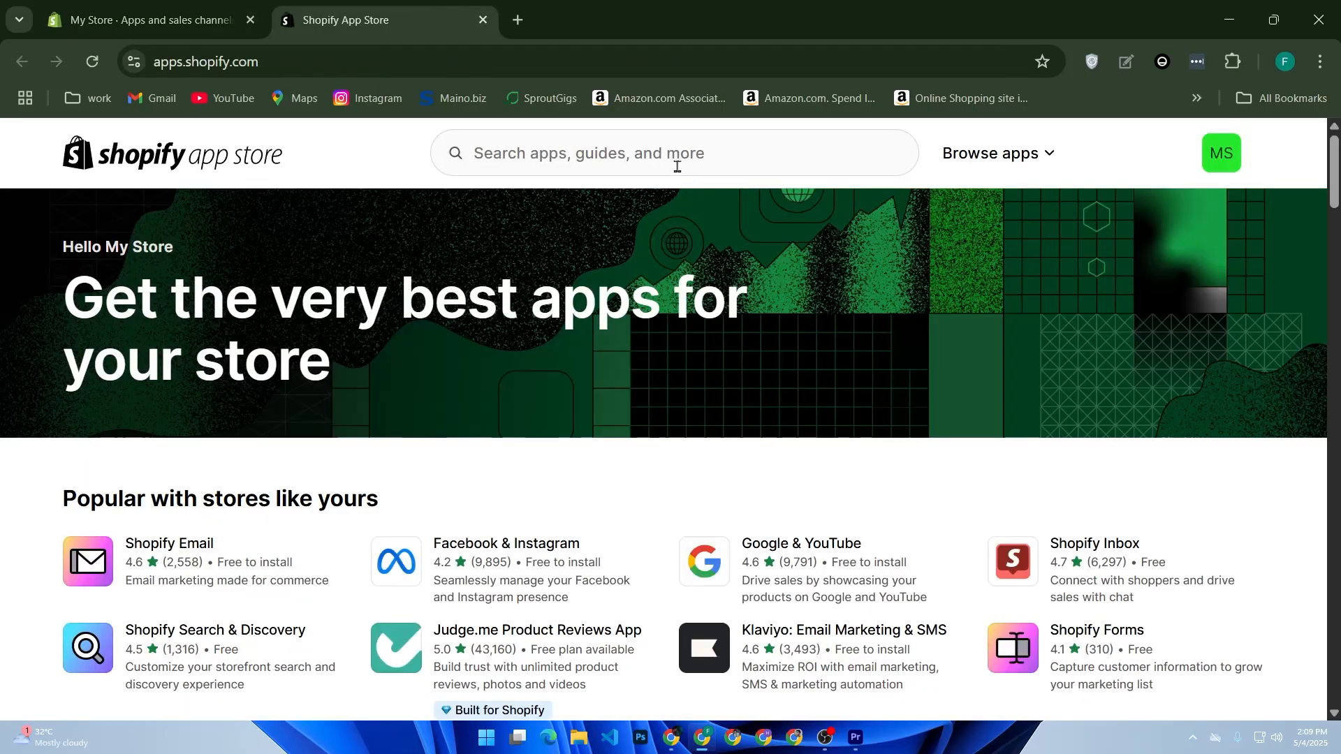
click(676, 167)
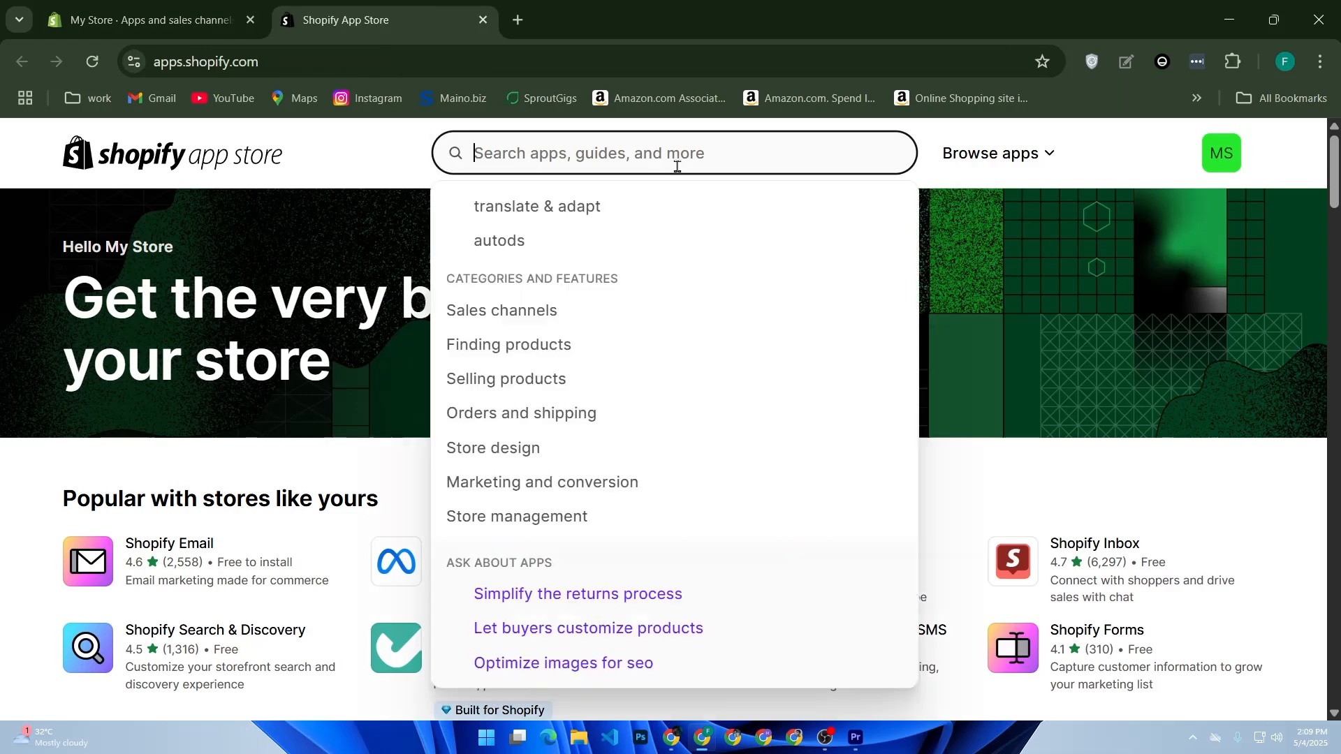
Search the App Store for 'shopify colla' and install the Shopify Collabs app.
text(shopif)
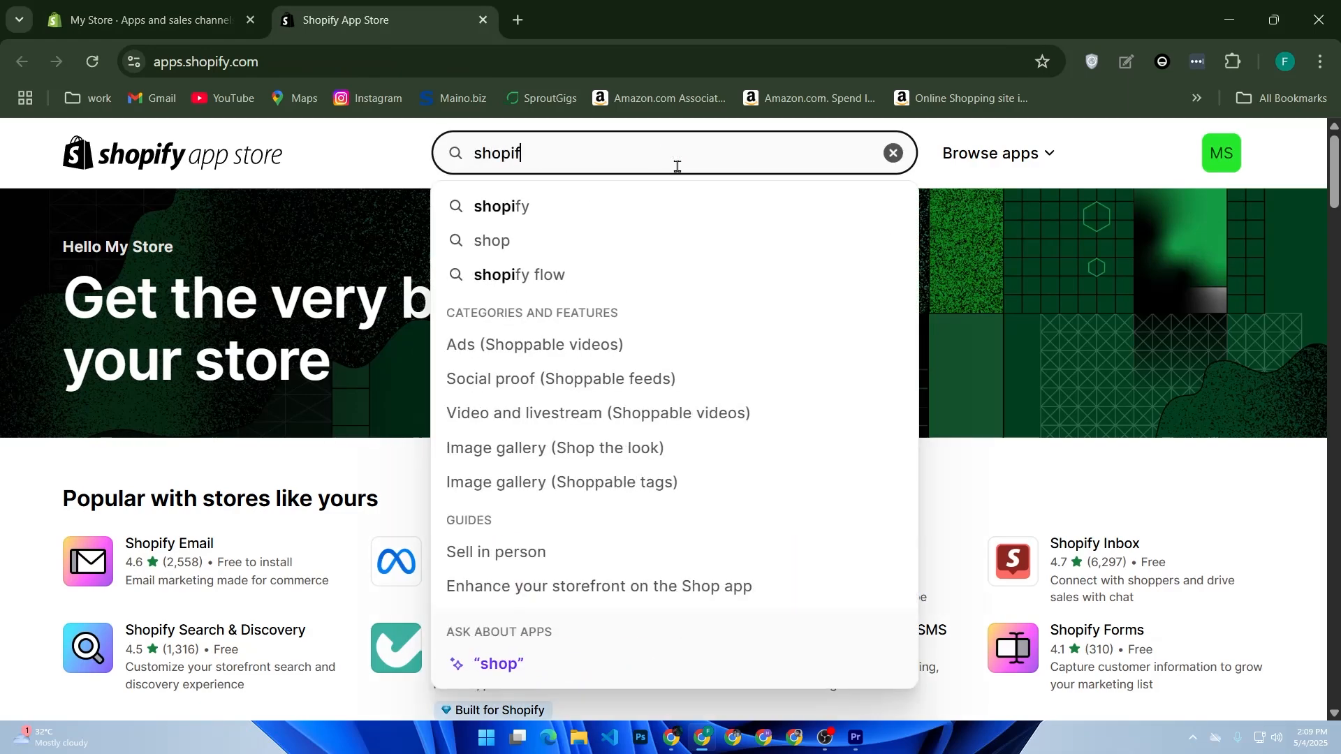
text(y colla)
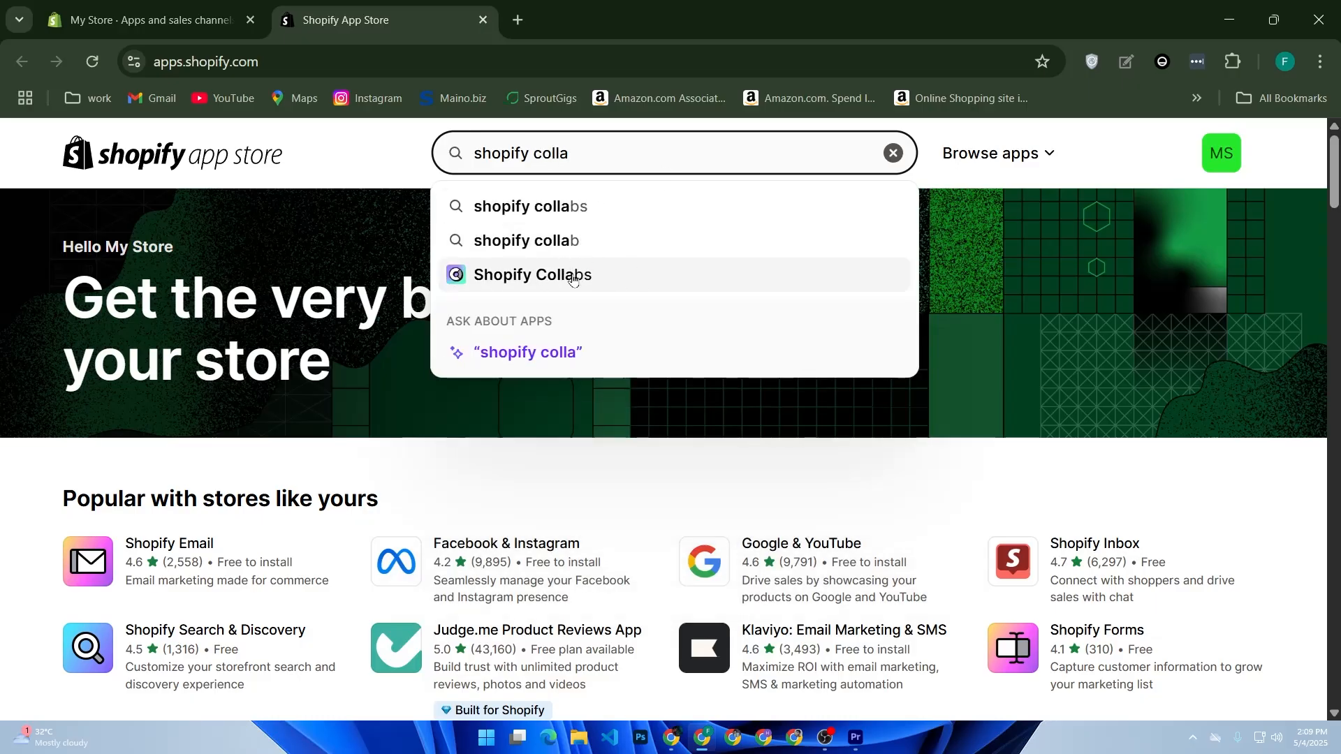
click(544, 273)
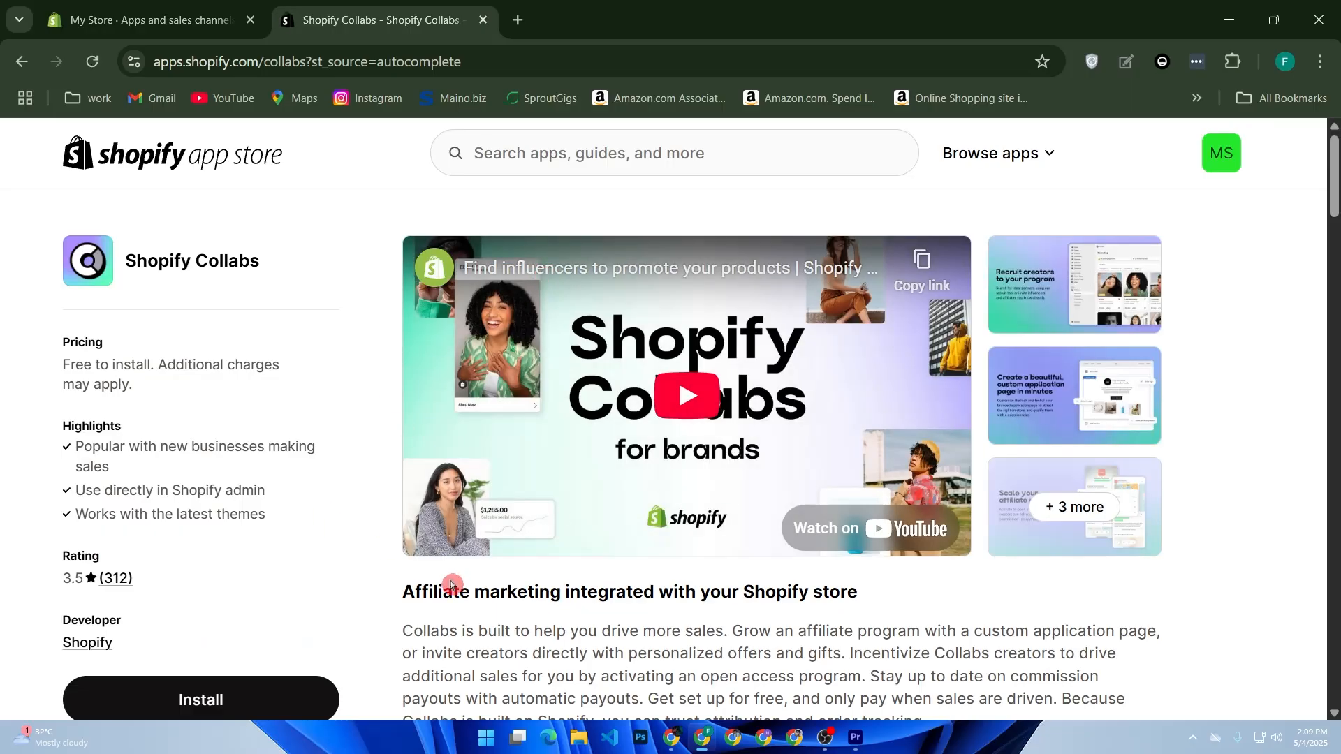
click(264, 701)
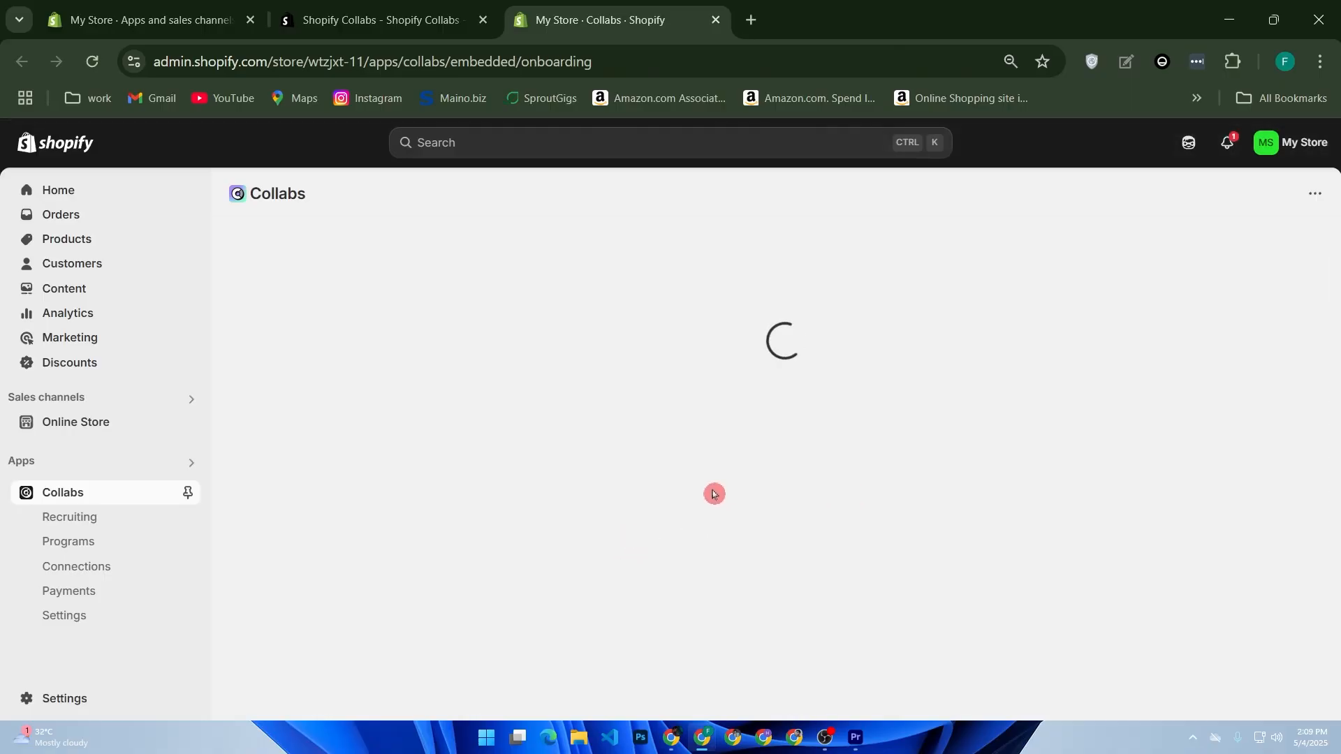
scroll(718, 398, down, 3)
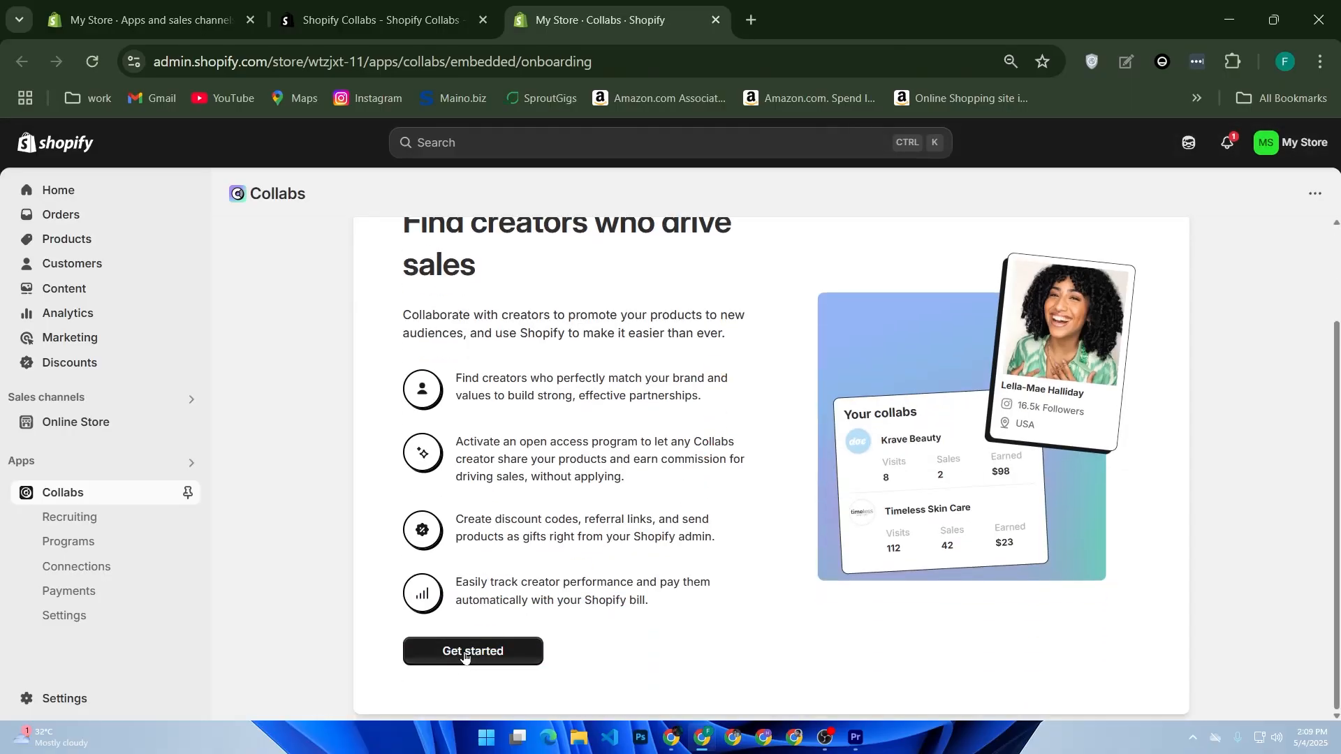
Begin Collabs setup and set the product category to Clothing & Accessories.
click(464, 653)
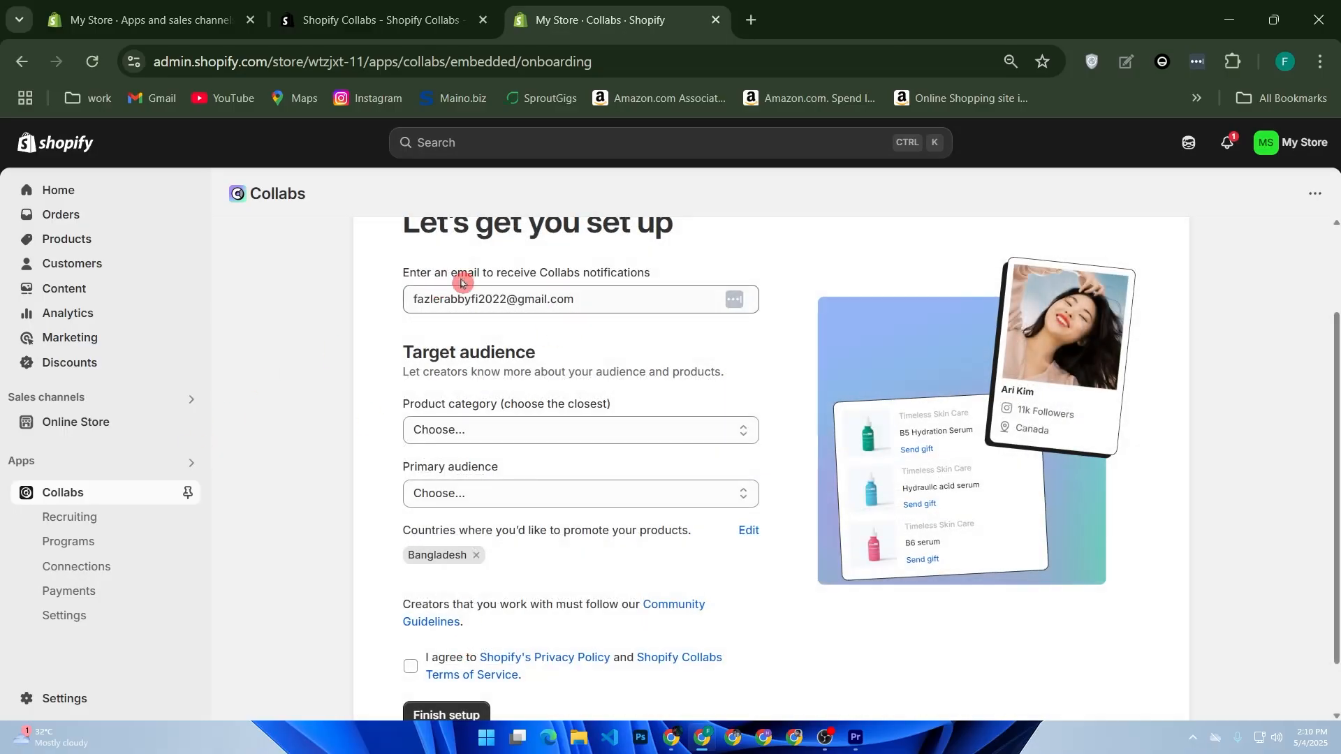
drag(457, 276, 703, 281)
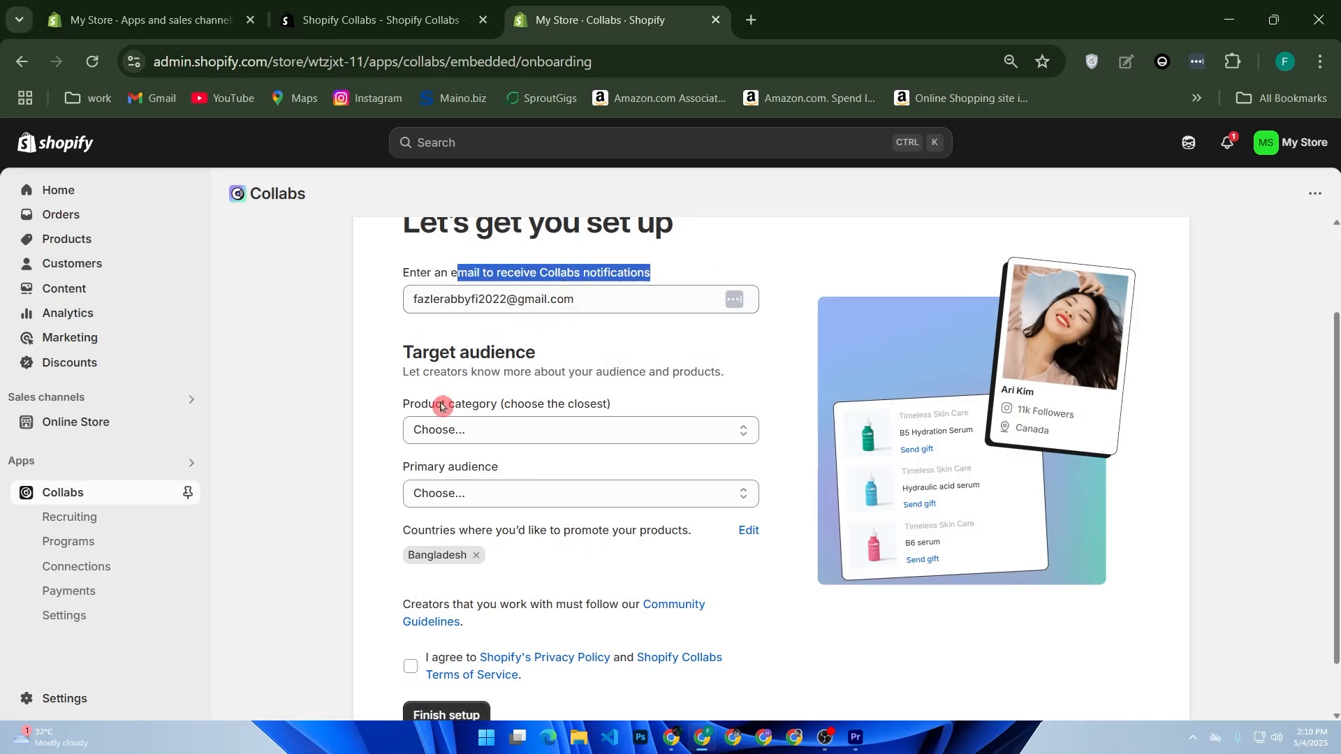
click(519, 433)
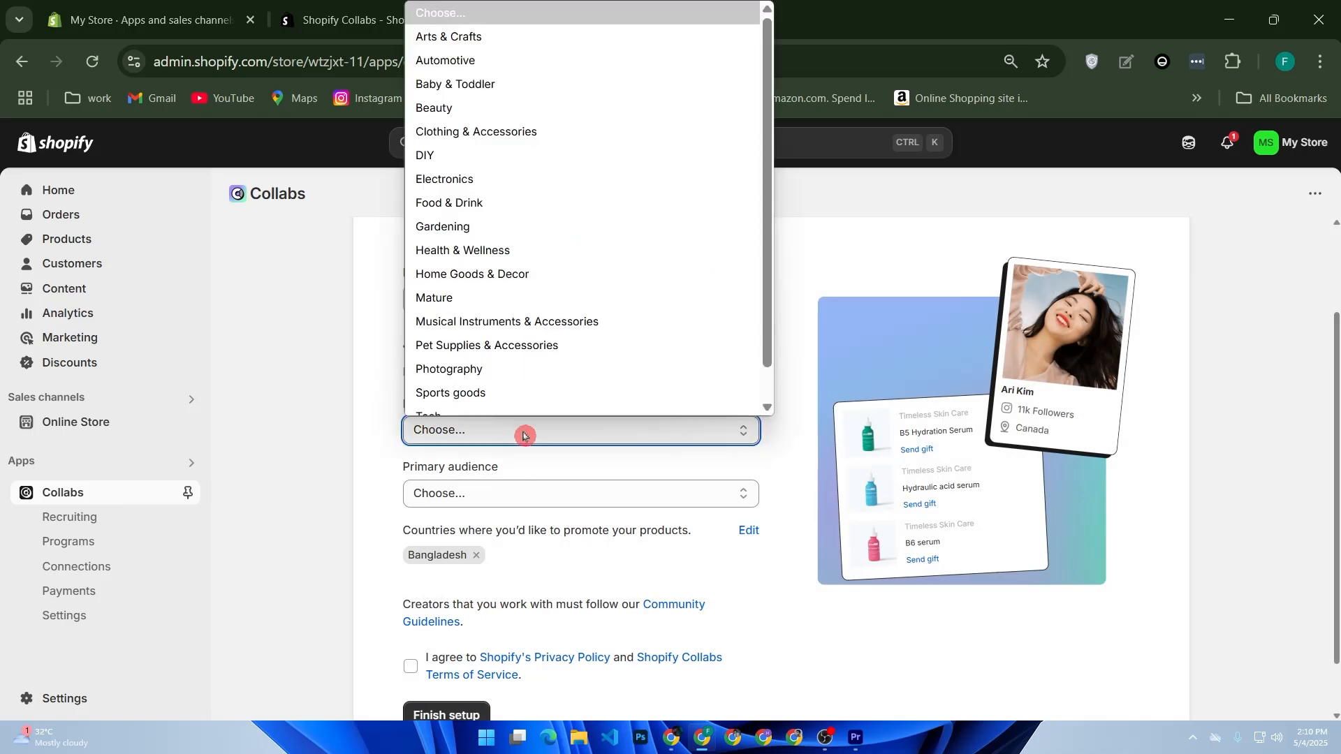
click(450, 98)
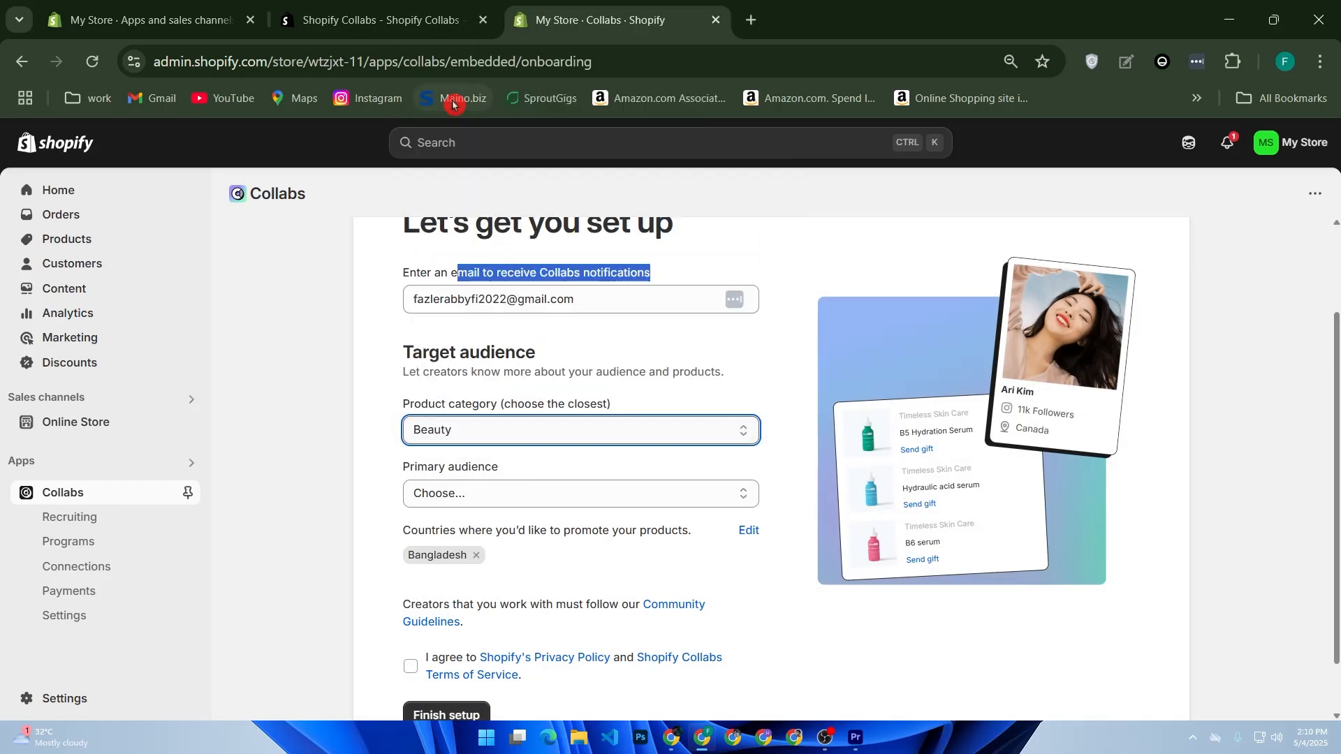
click(504, 437)
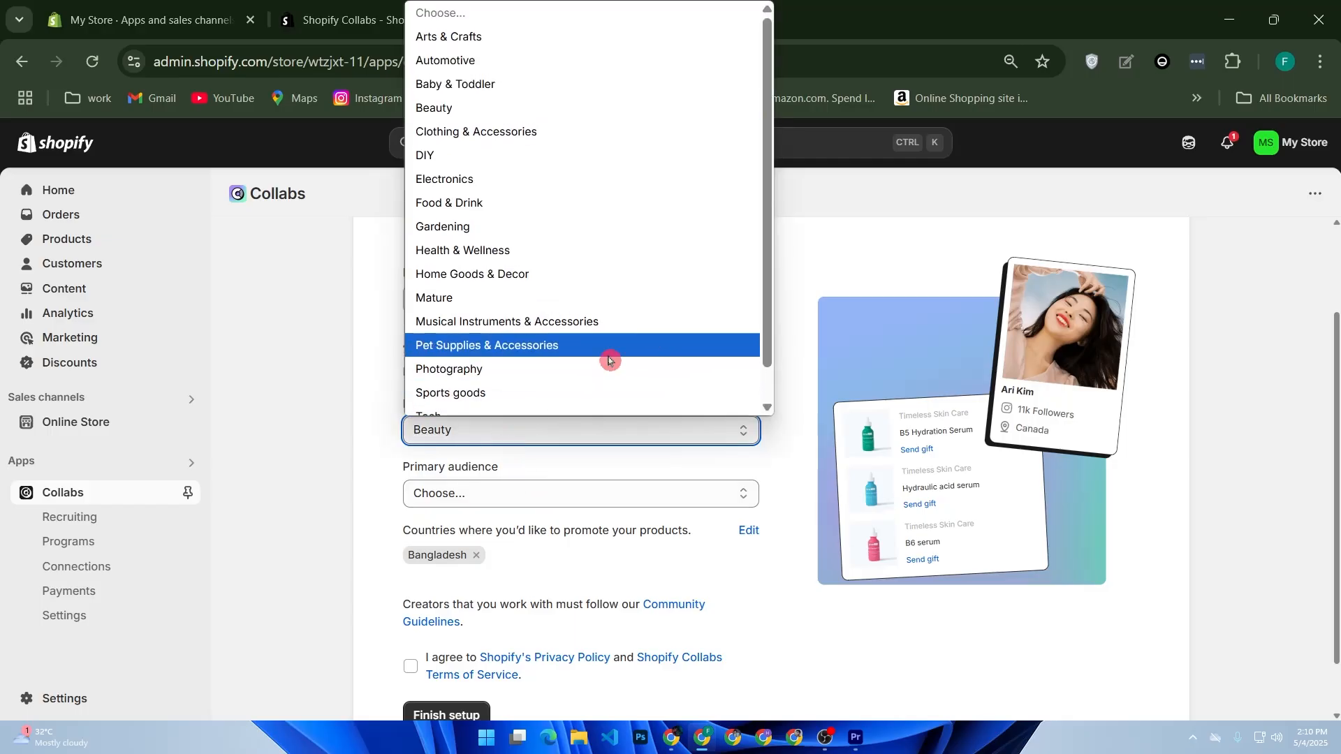
click(505, 119)
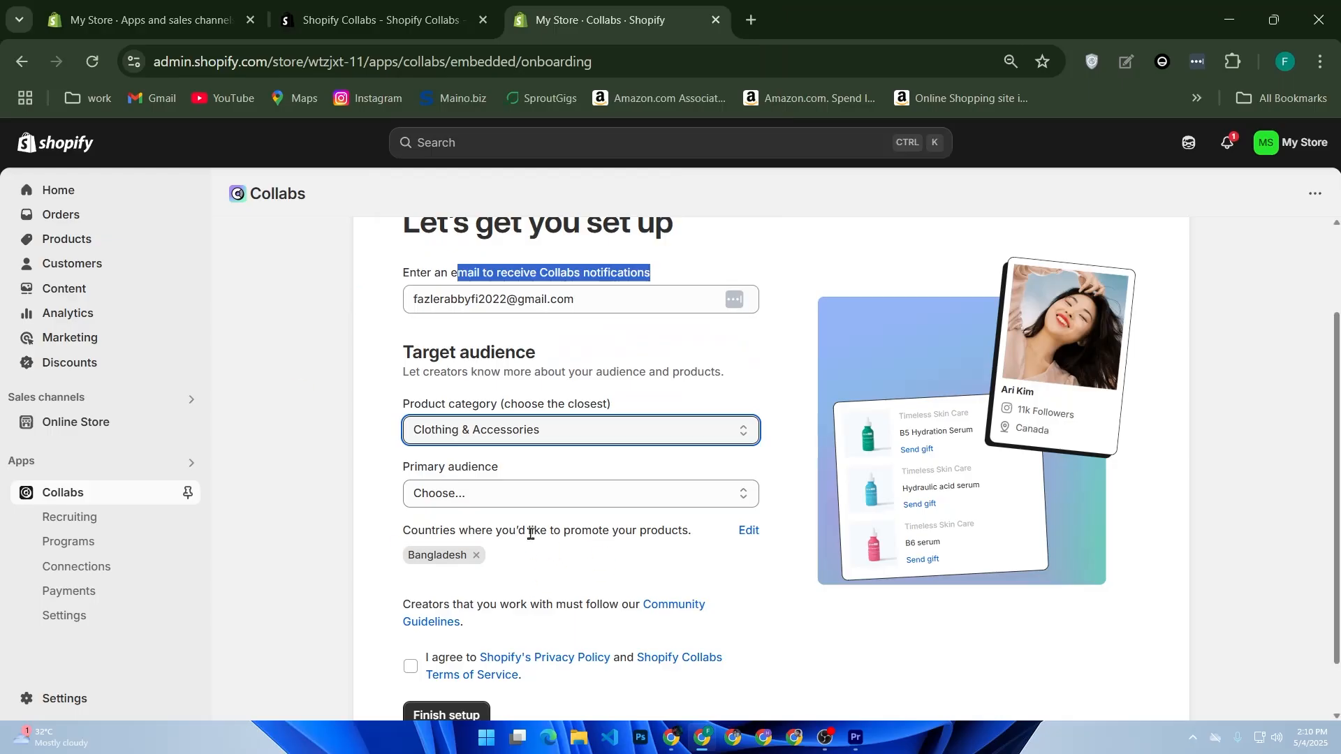
Set the primary audience to Everyone, agree to the terms and finish setup.
drag(417, 478, 722, 493)
click(722, 493)
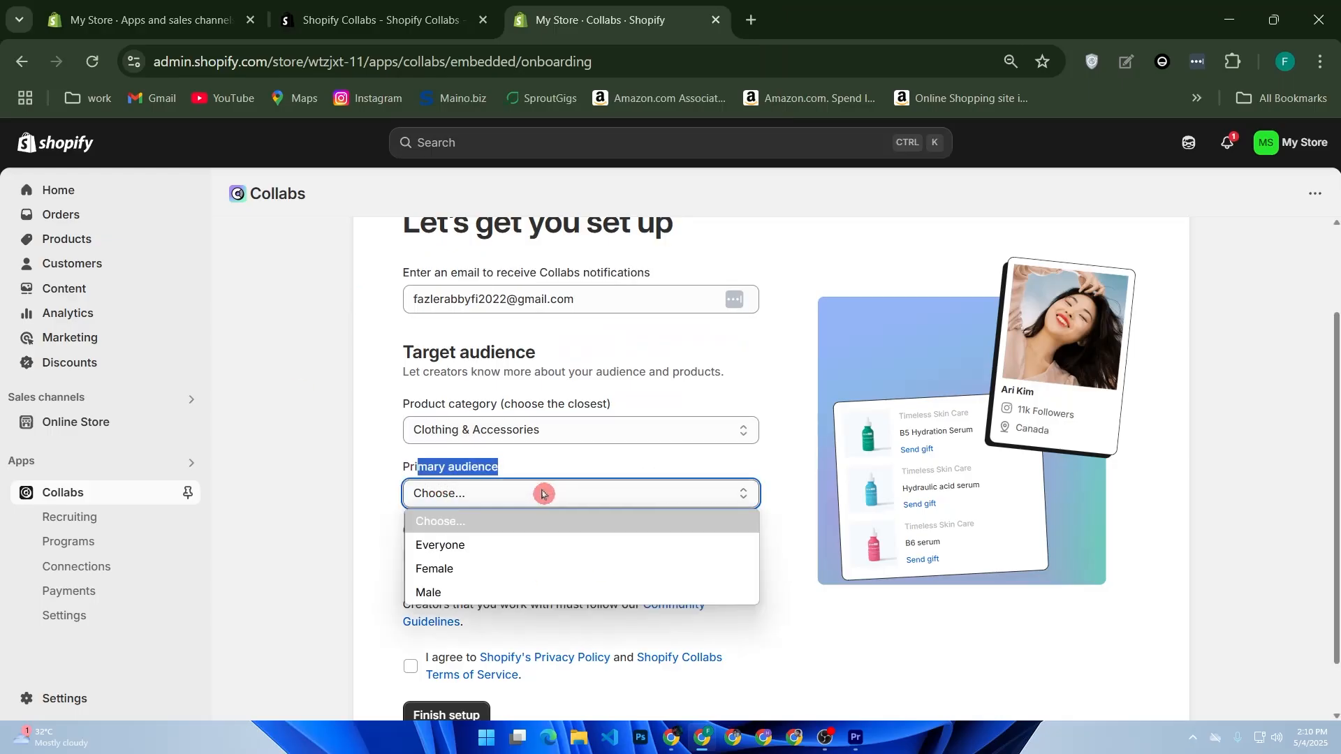
click(503, 544)
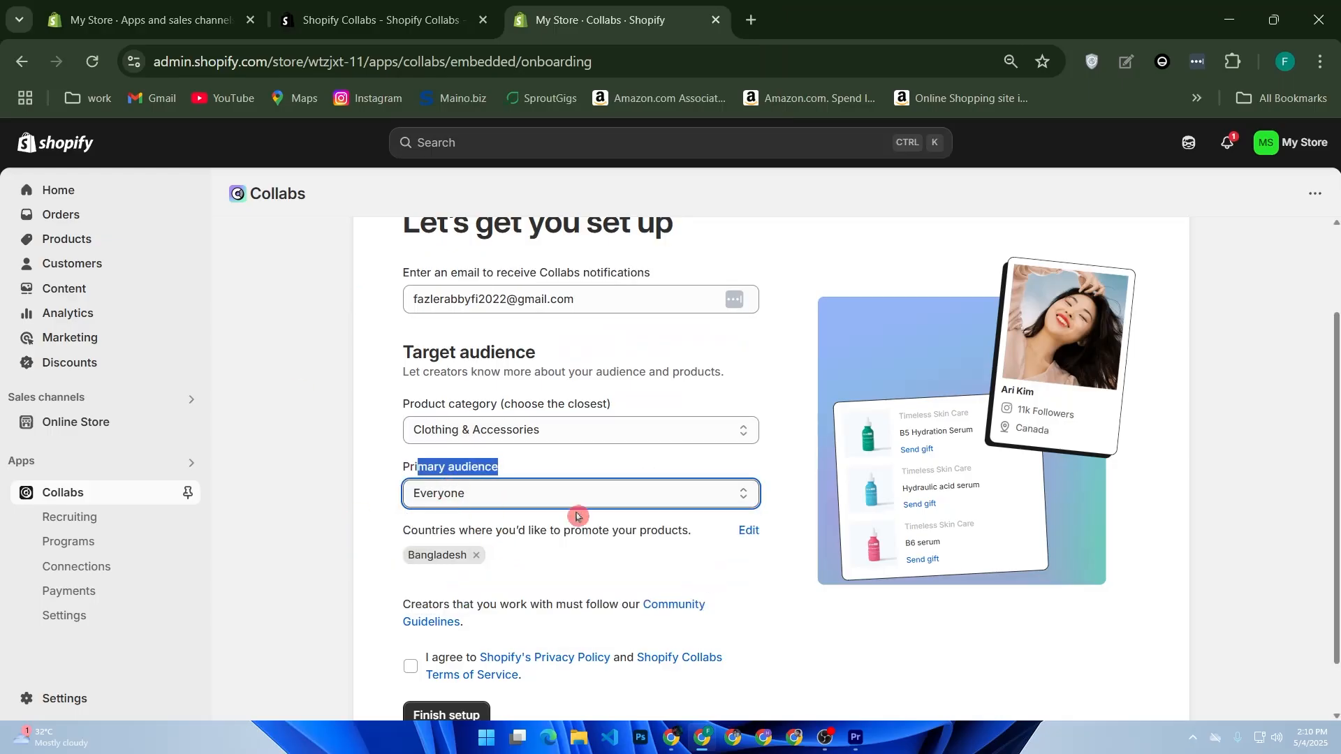
scroll(628, 516, down, 1)
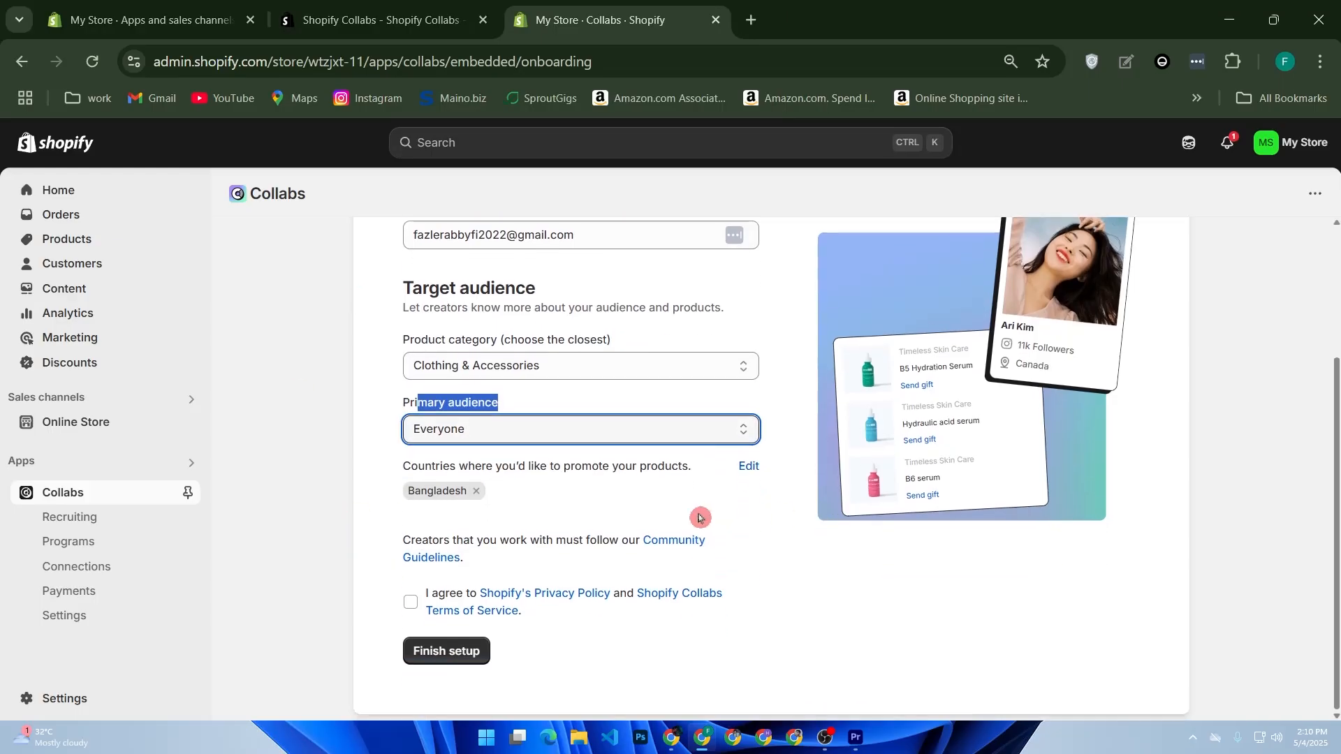
click(411, 608)
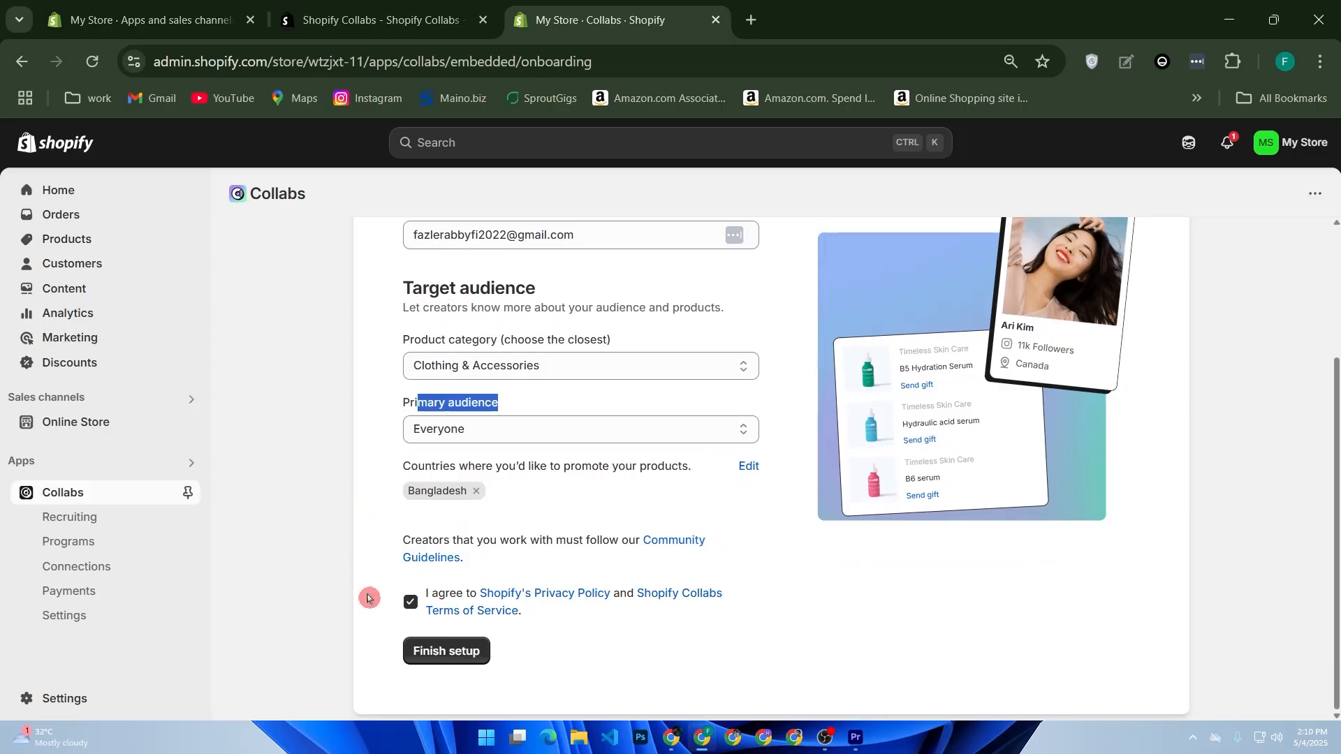
click(459, 662)
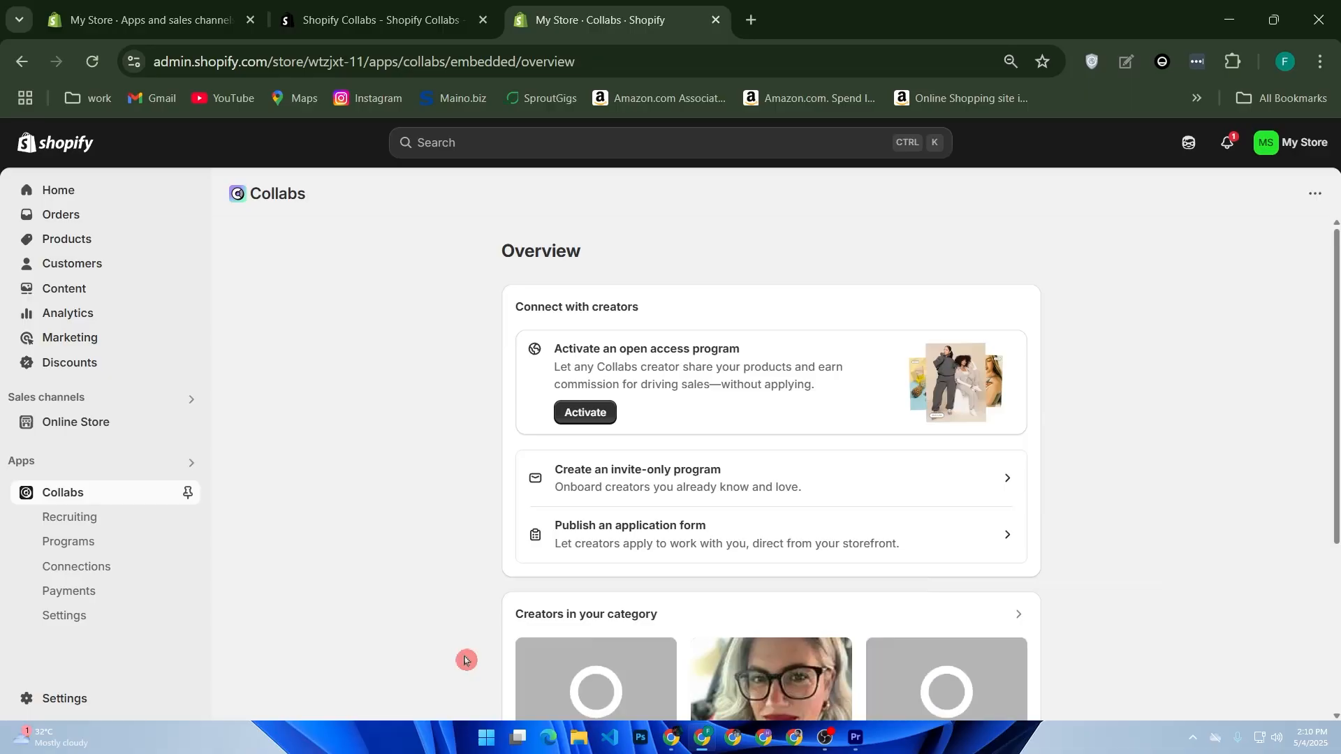
From the Collabs Overview, open the Open Access program with its 15% all-products commission.
scroll(515, 652, down, 3)
scroll(554, 631, up, 3)
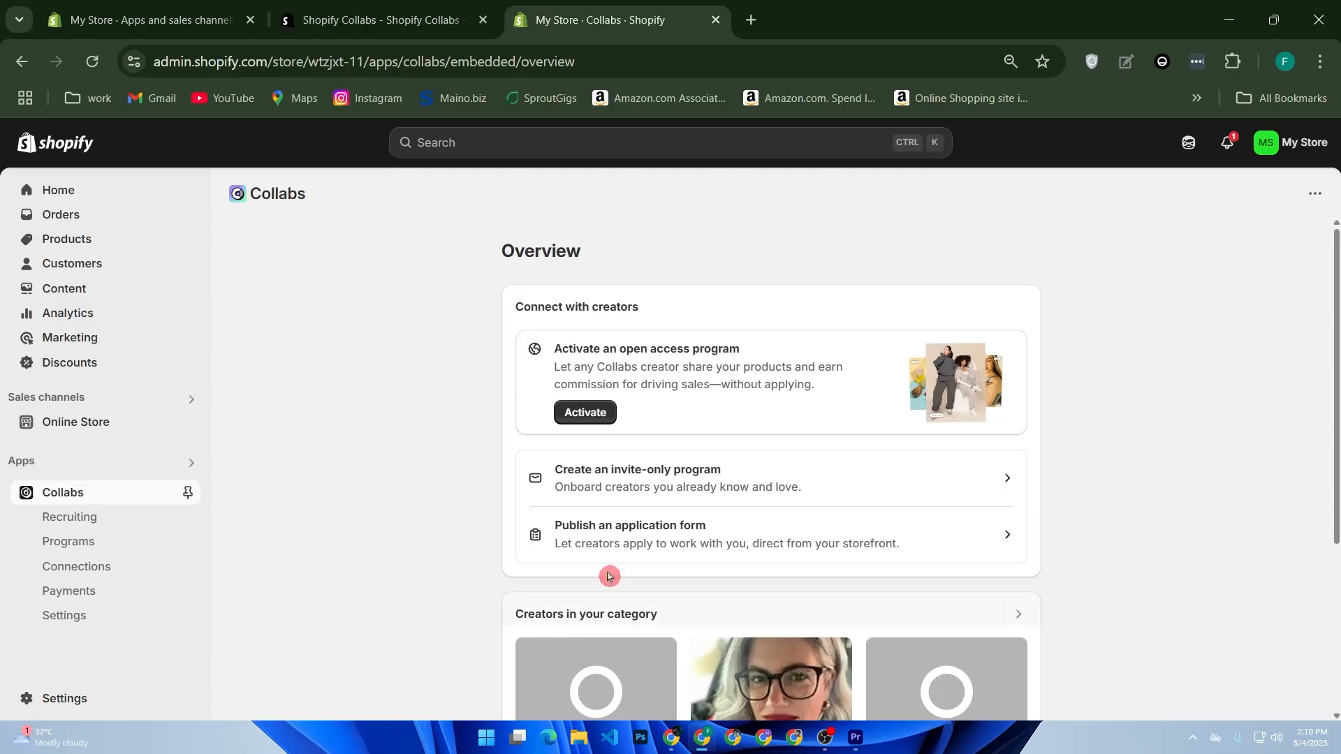
click(587, 413)
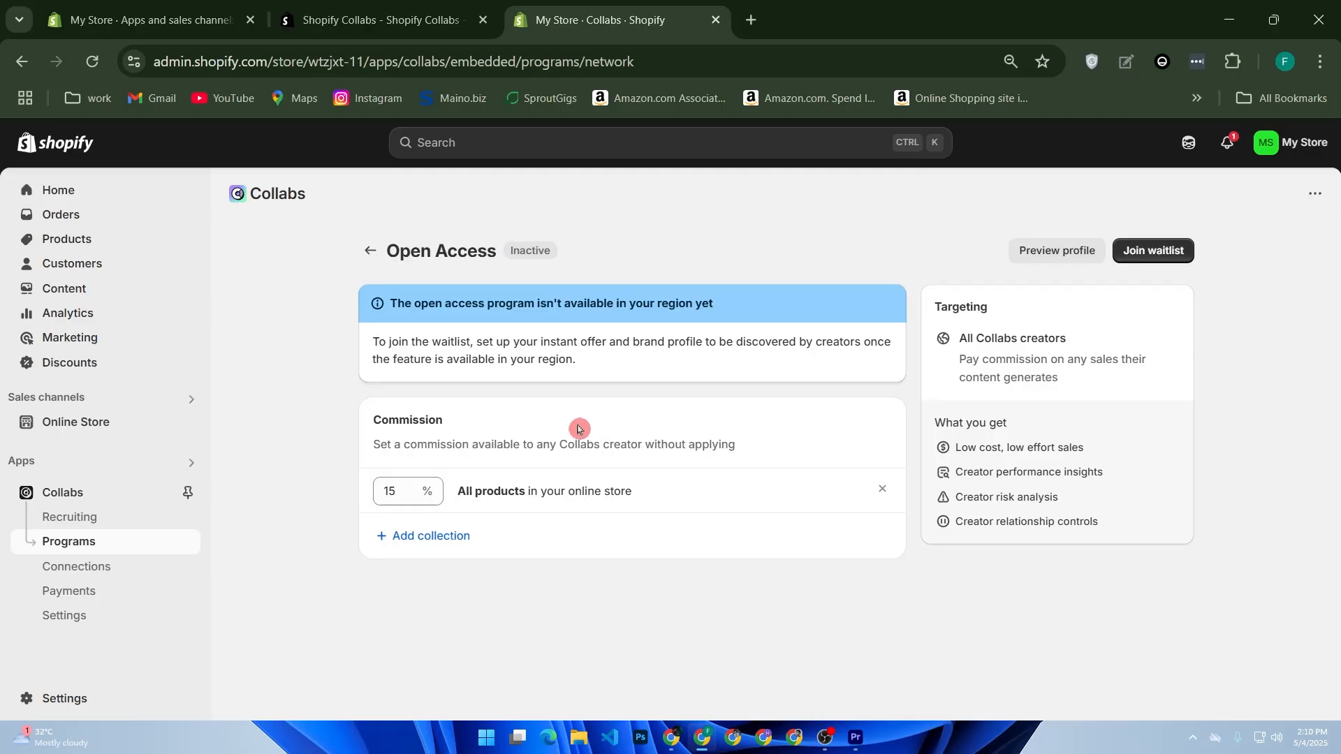
Add and then remove a Home page collection commission, keeping 15% on all products, and join the waitlist.
click(437, 538)
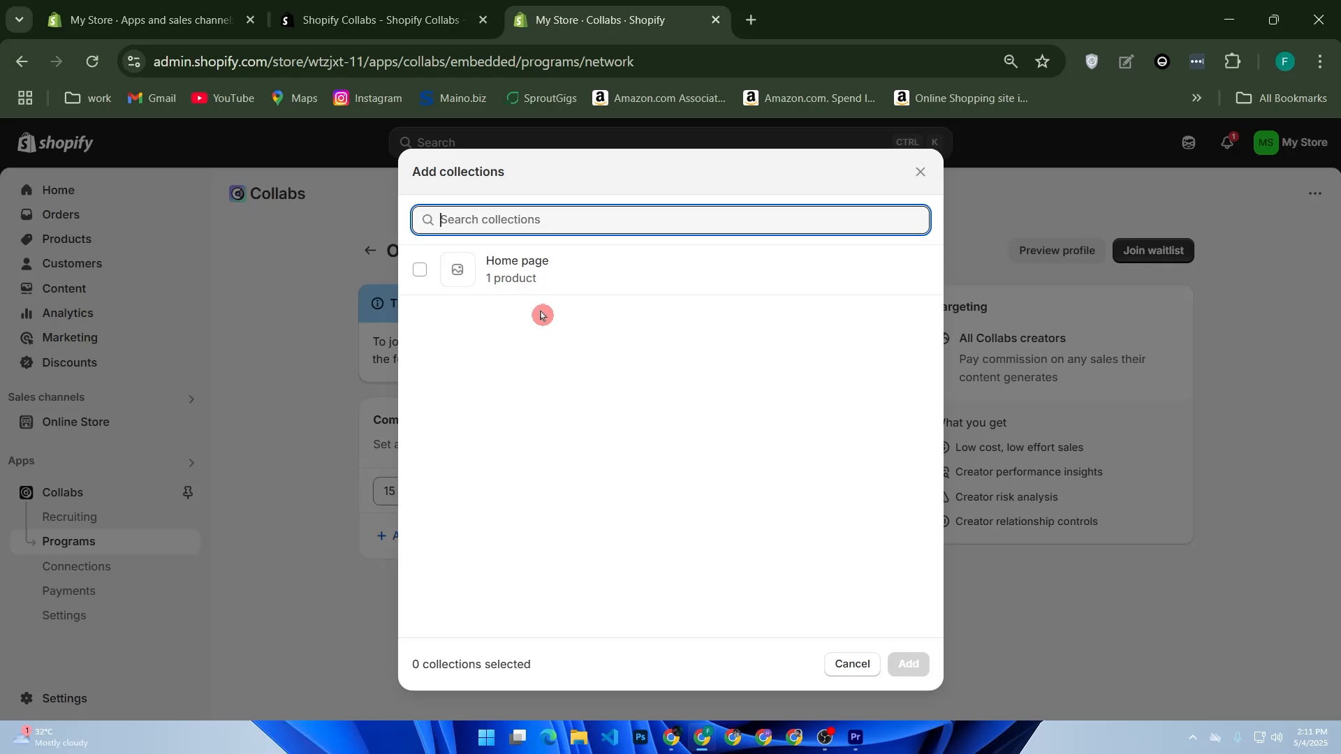
click(559, 276)
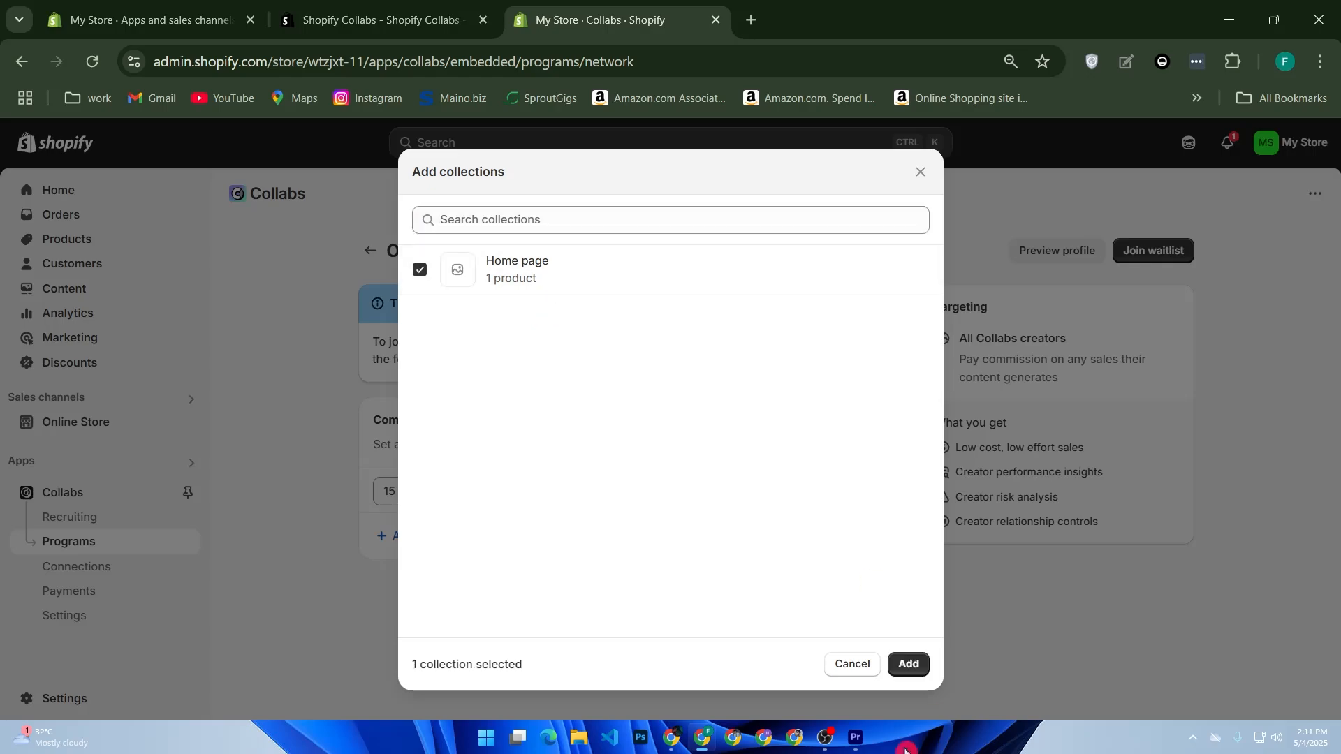
click(922, 664)
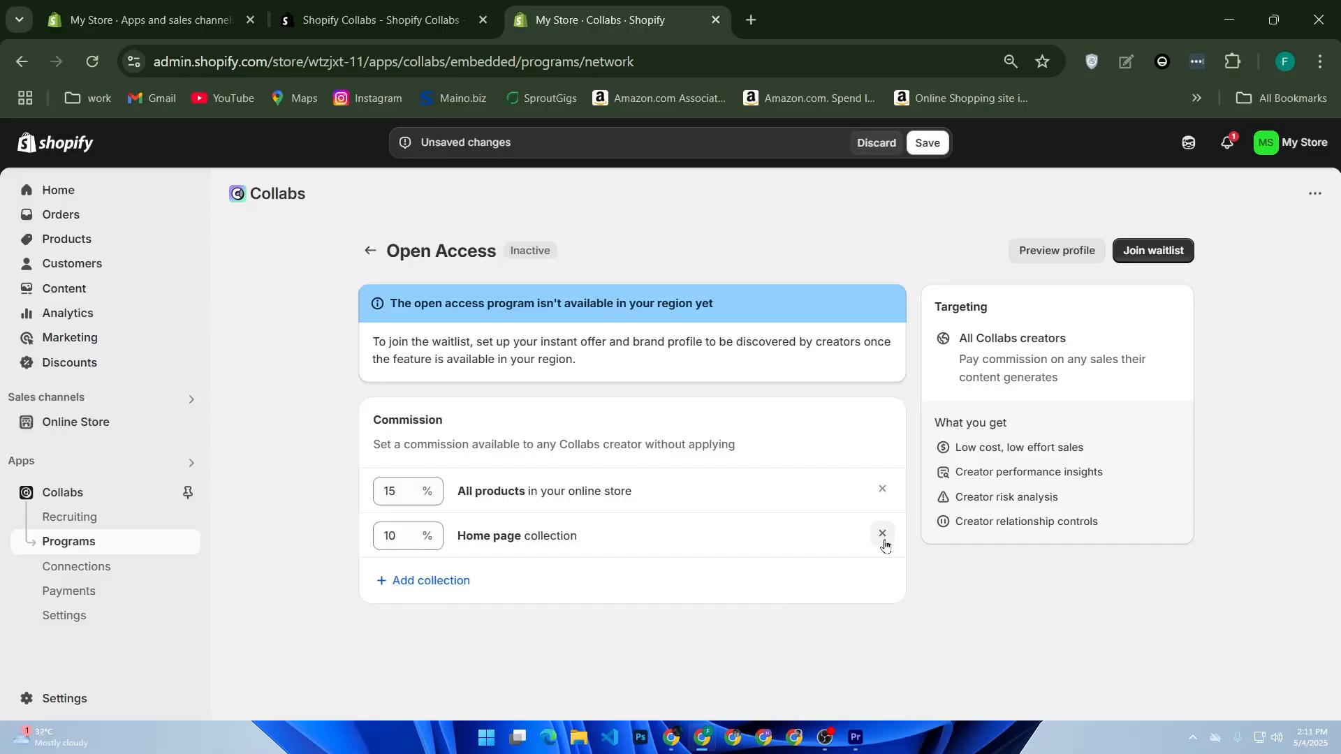
click(882, 535)
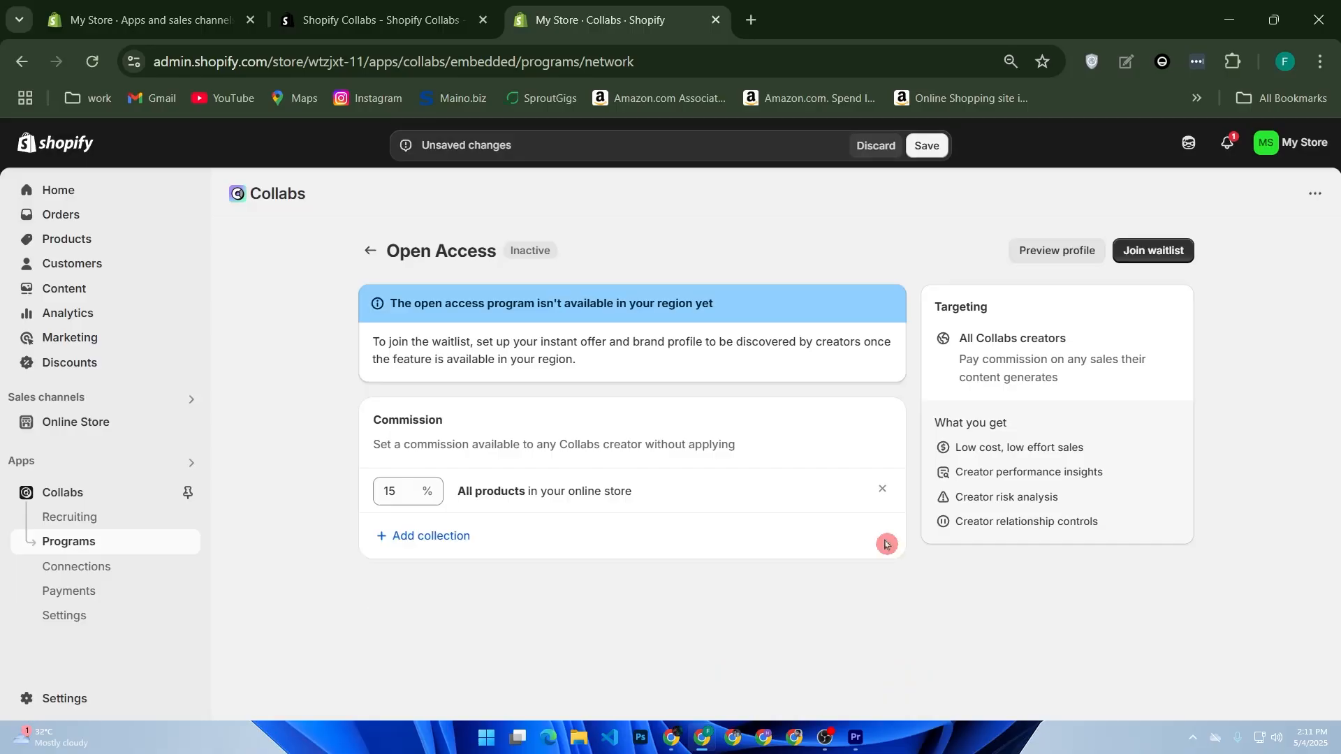
click(1153, 253)
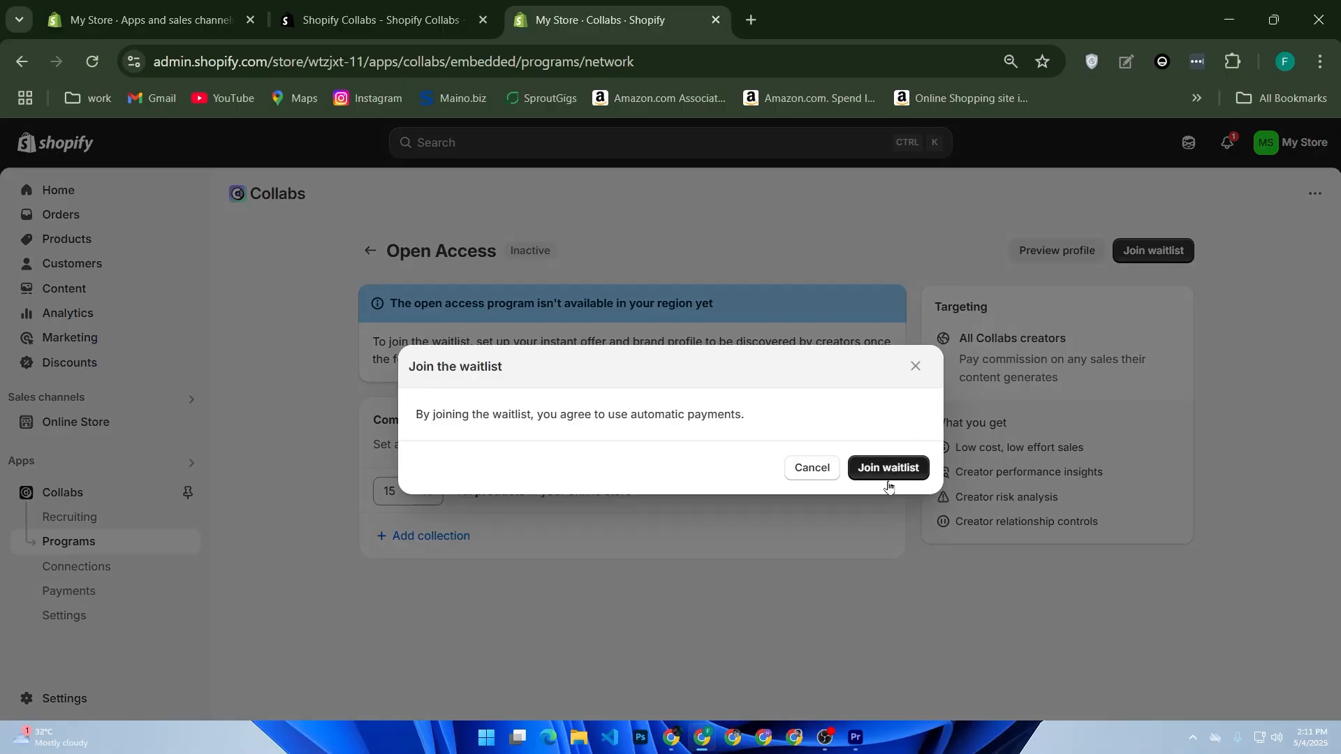
Confirm joining the Open Access waitlist in the dialog.
click(889, 473)
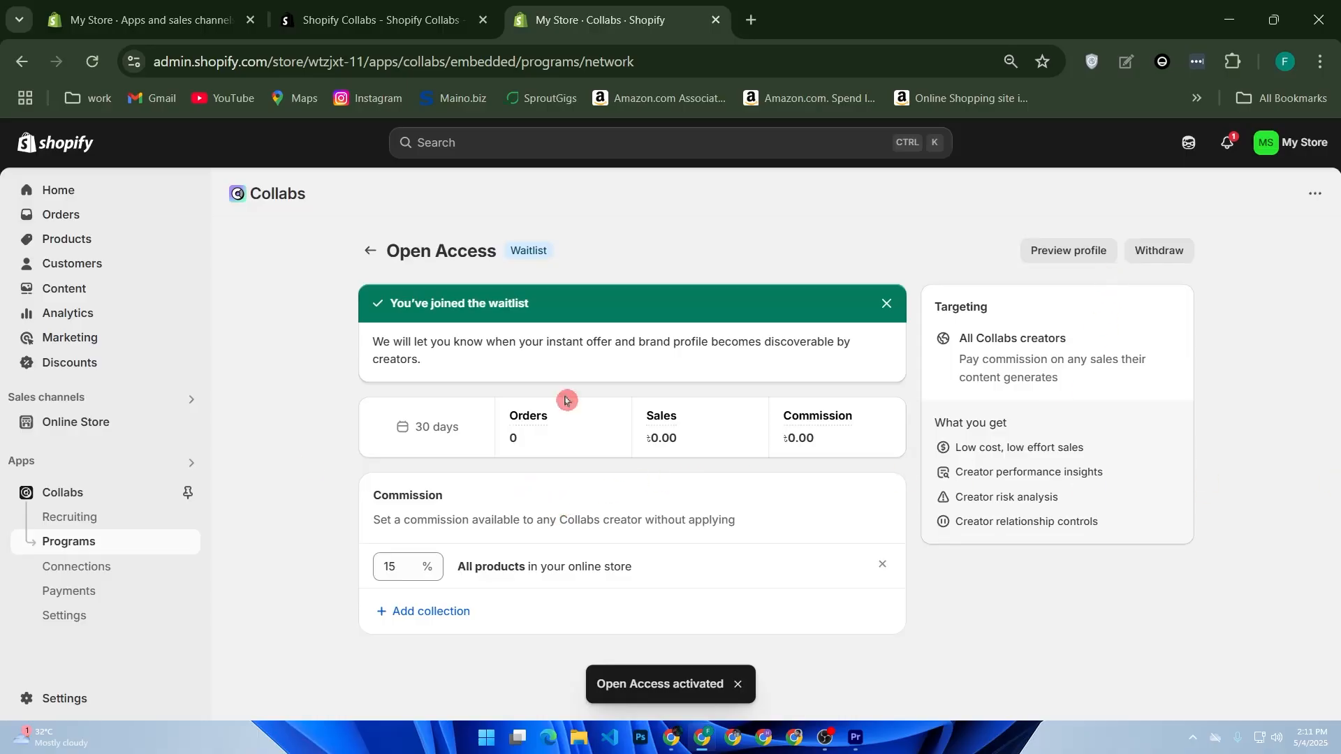
Browse the creator profiles on the Recruiting page, then go to the Programs list.
click(110, 525)
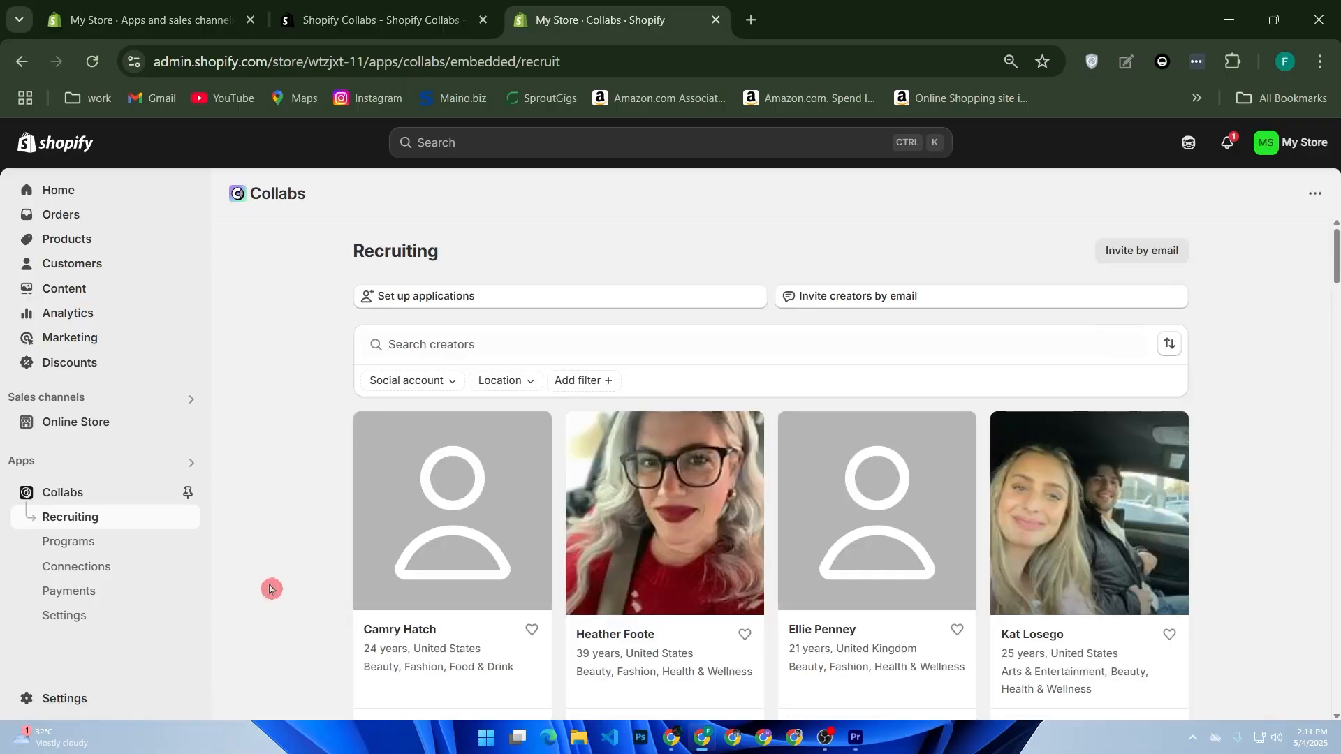
scroll(391, 597, down, 5)
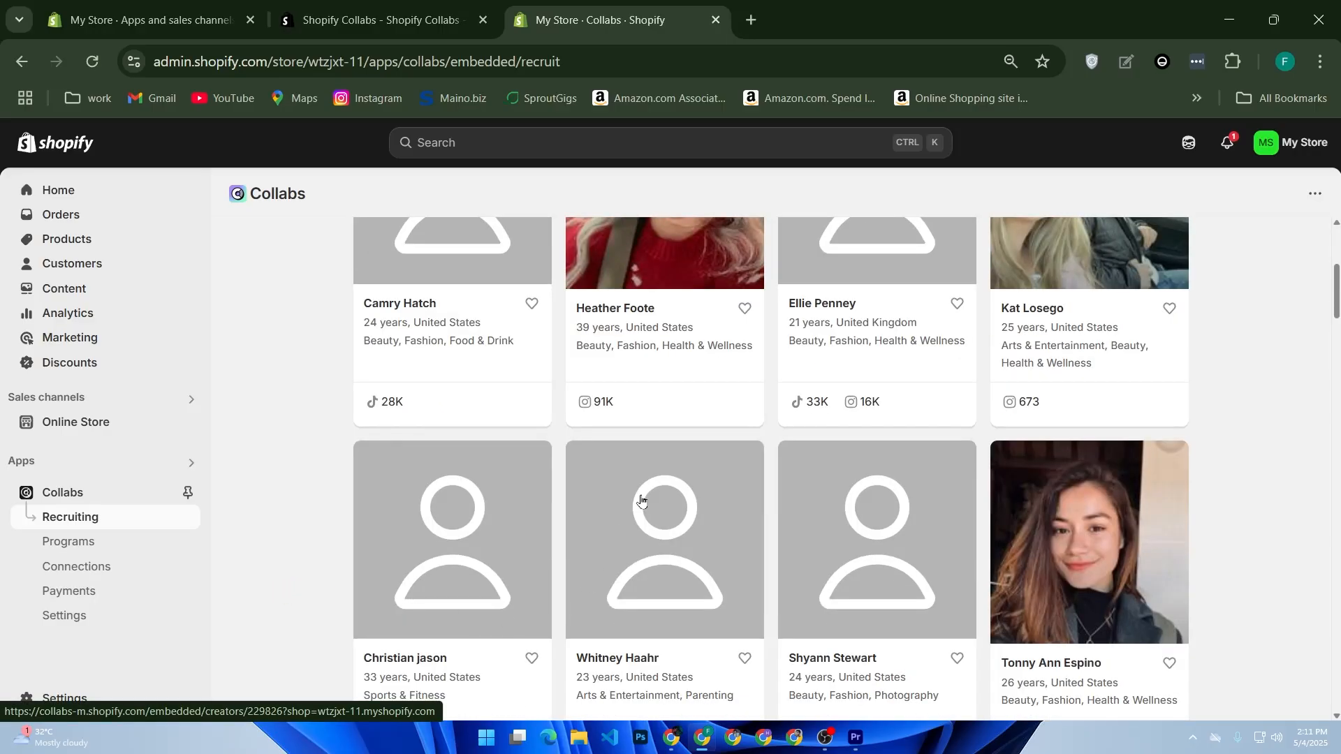
scroll(640, 500, down, 2)
scroll(713, 520, down, 5)
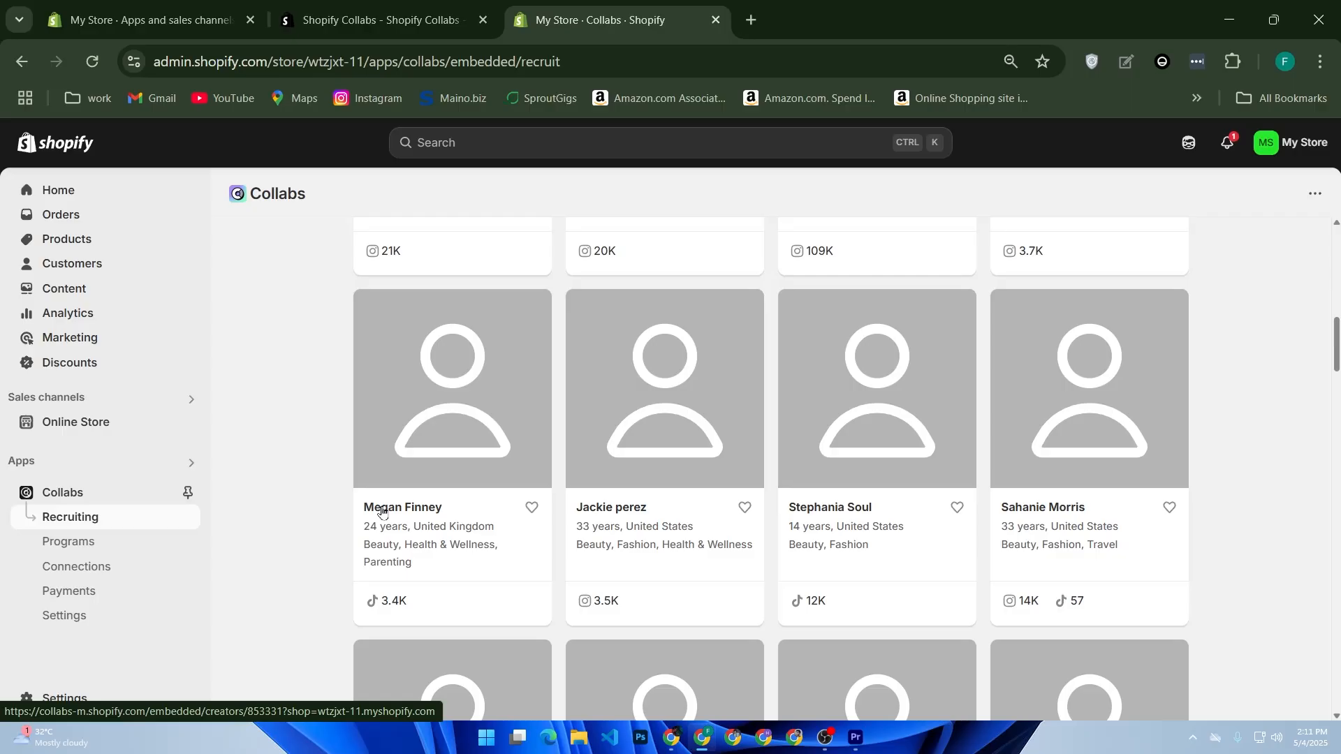
scroll(381, 510, up, 2)
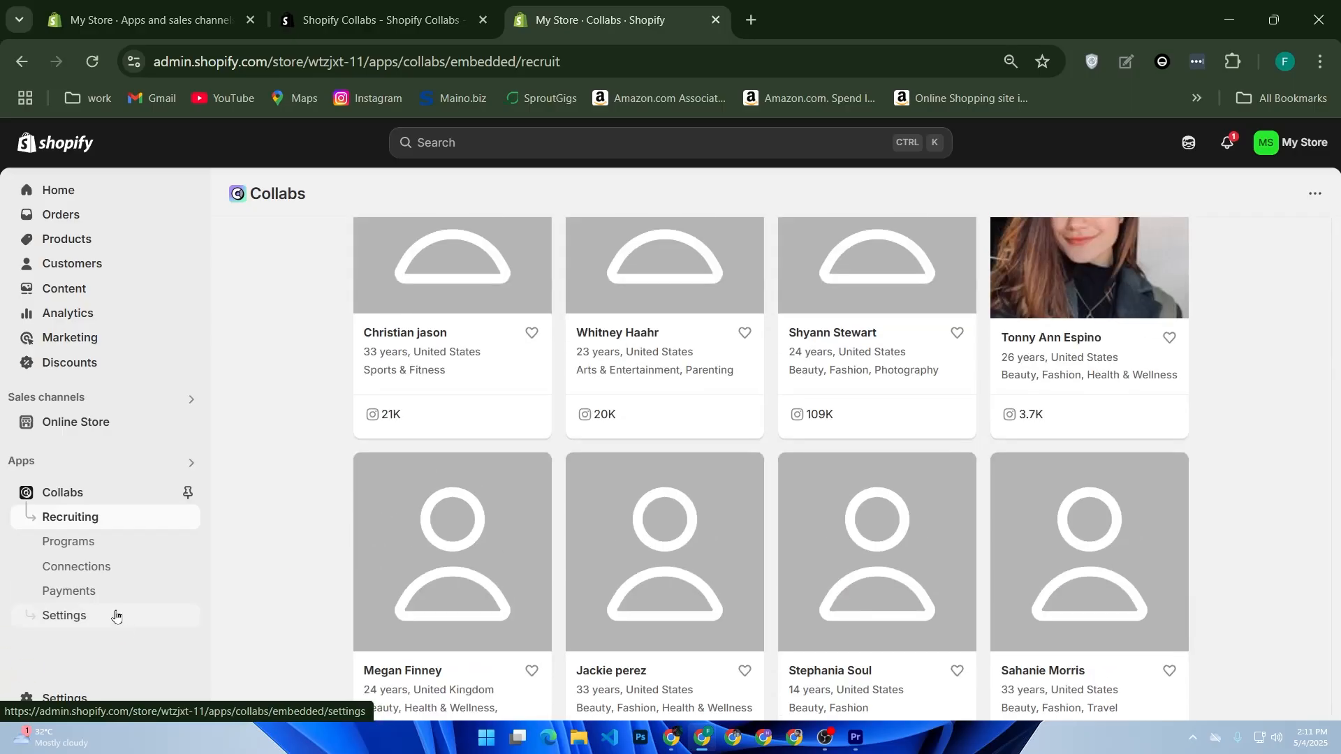
click(89, 545)
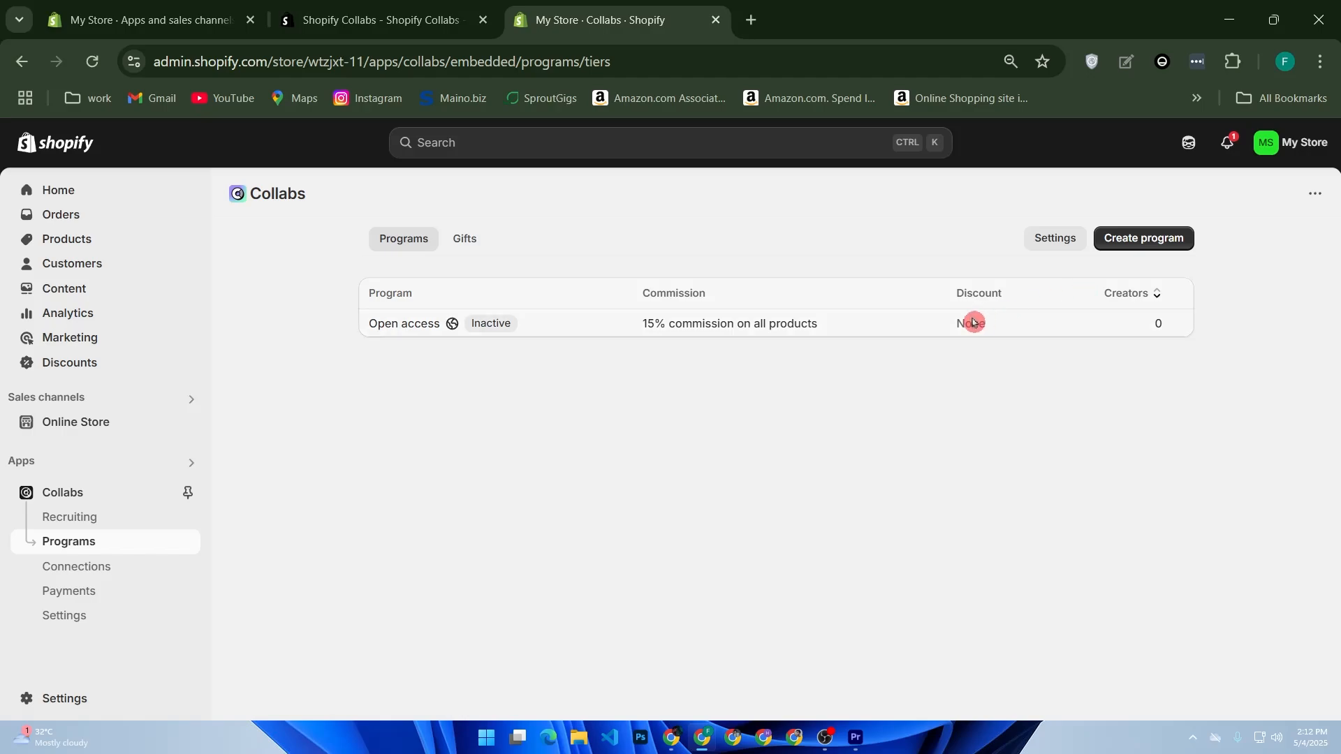
Review the new-program form's name, discount and commission options, then return to Recruiting.
click(1131, 237)
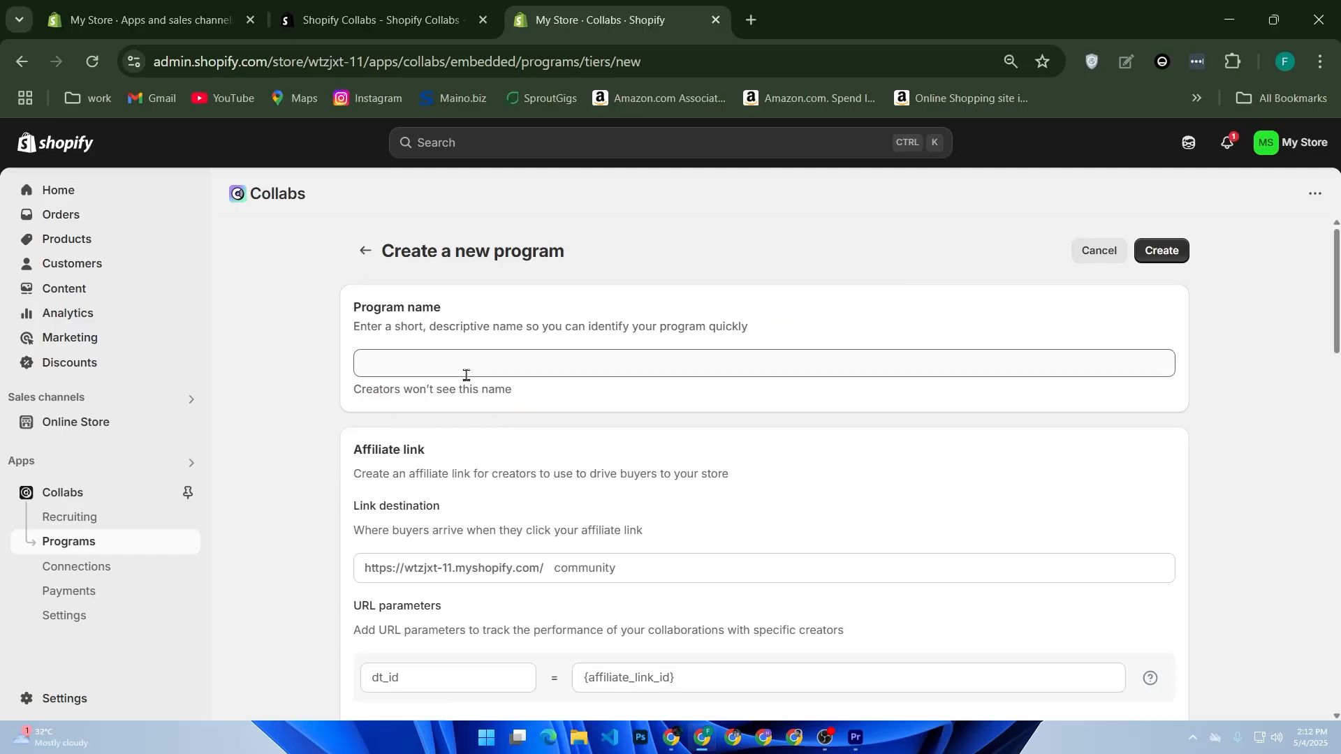
click(443, 367)
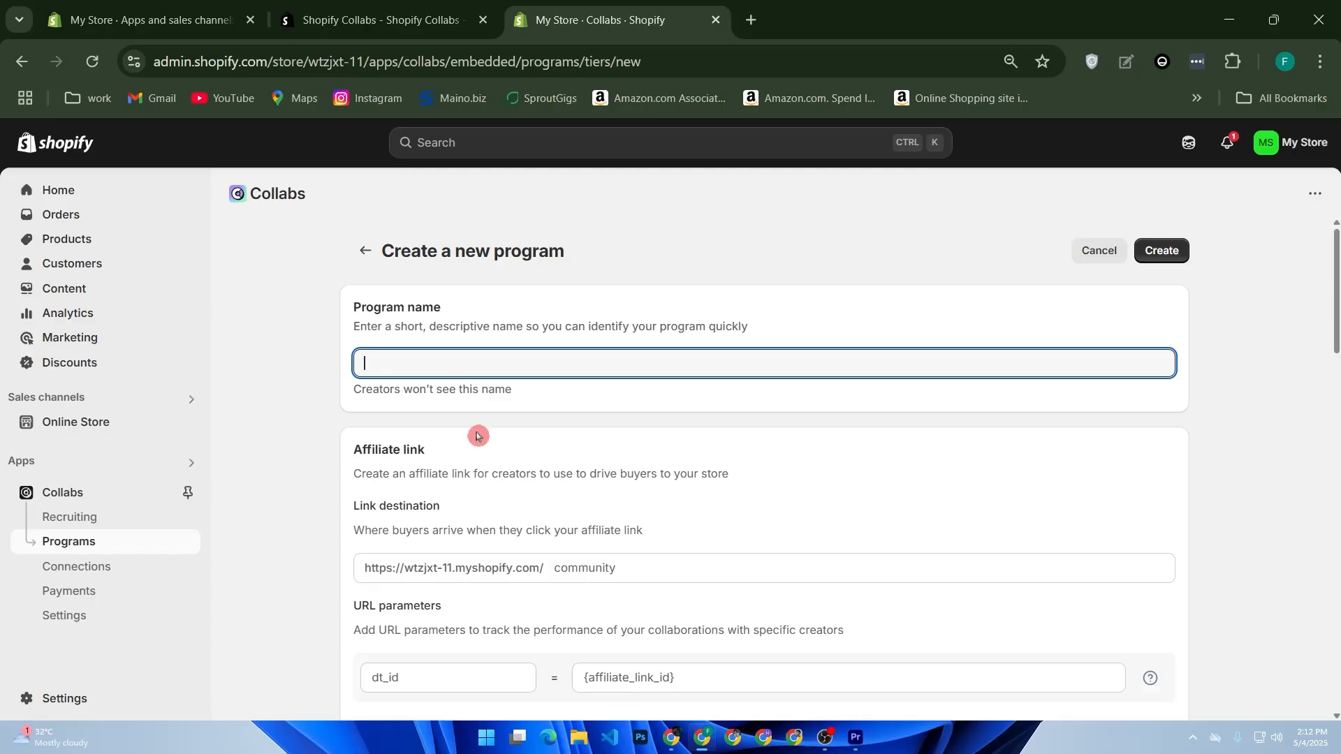
scroll(561, 515, down, 2)
scroll(559, 524, down, 4)
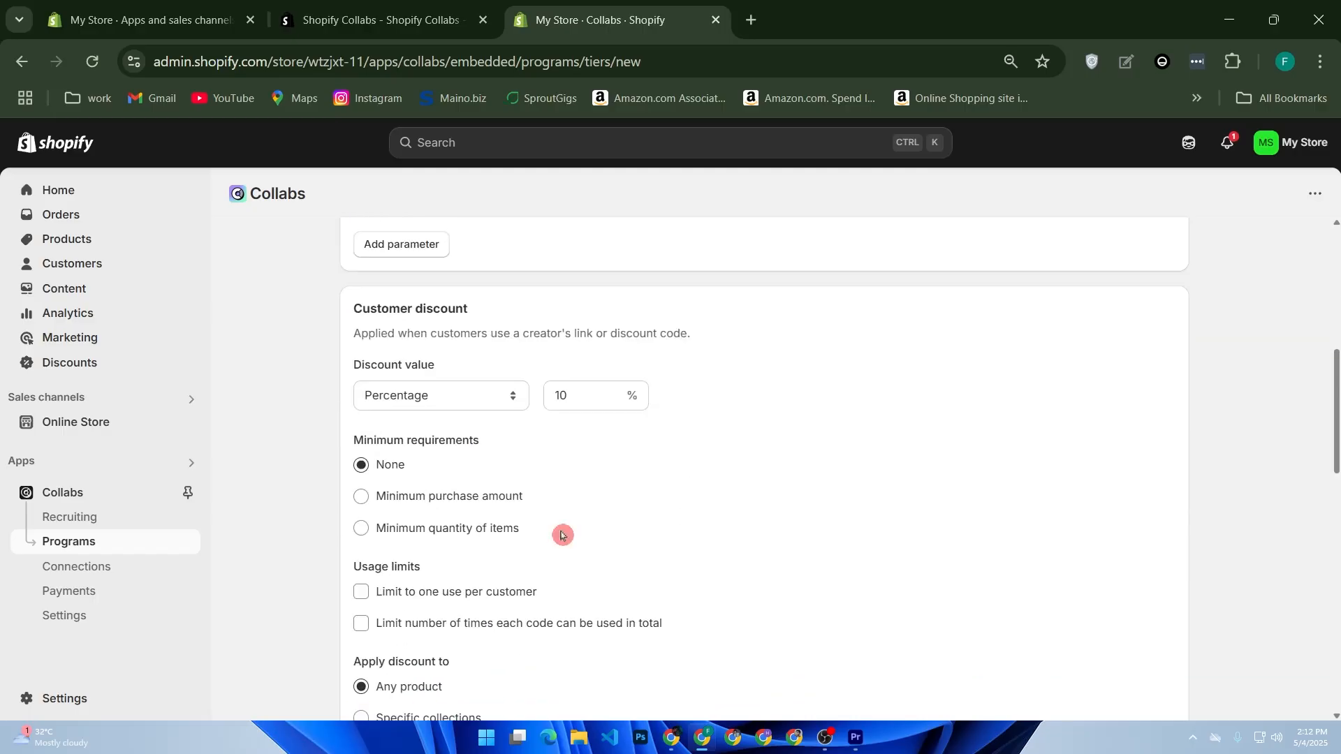
scroll(559, 537, down, 2)
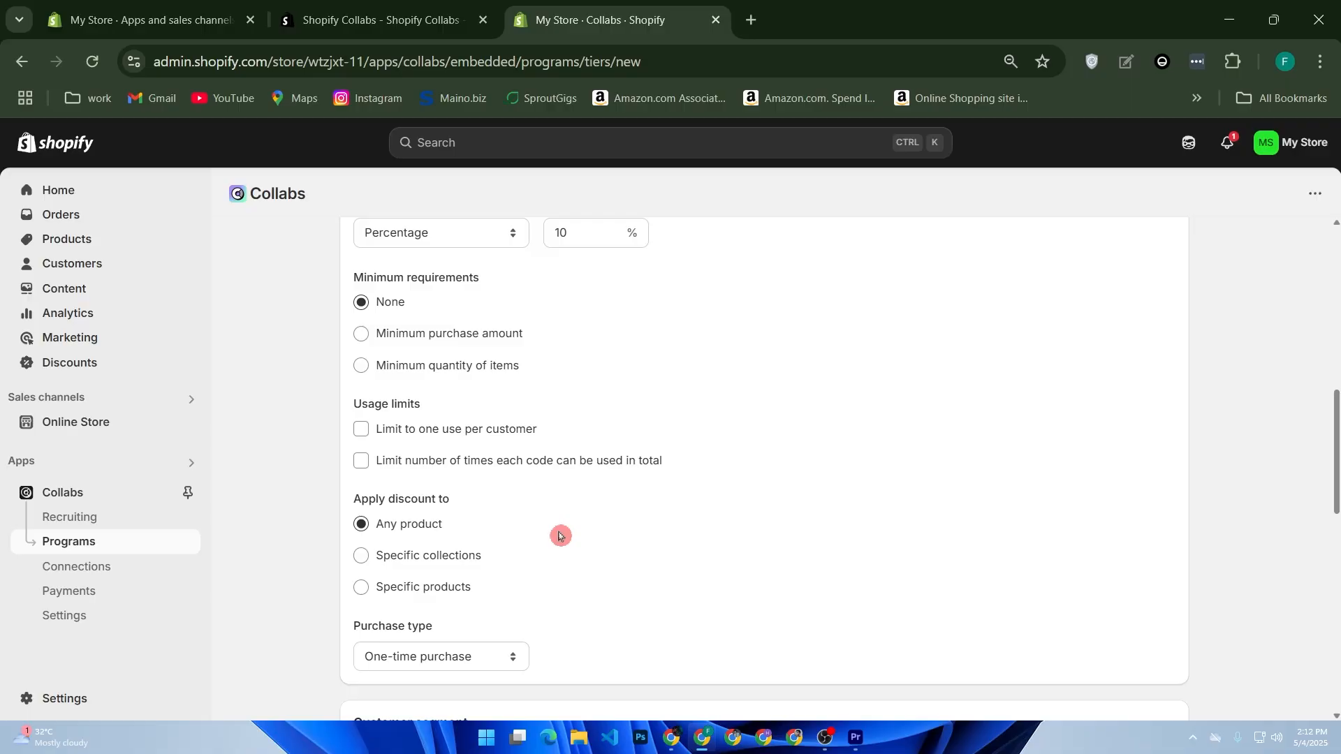
scroll(560, 536, down, 6)
scroll(558, 536, down, 4)
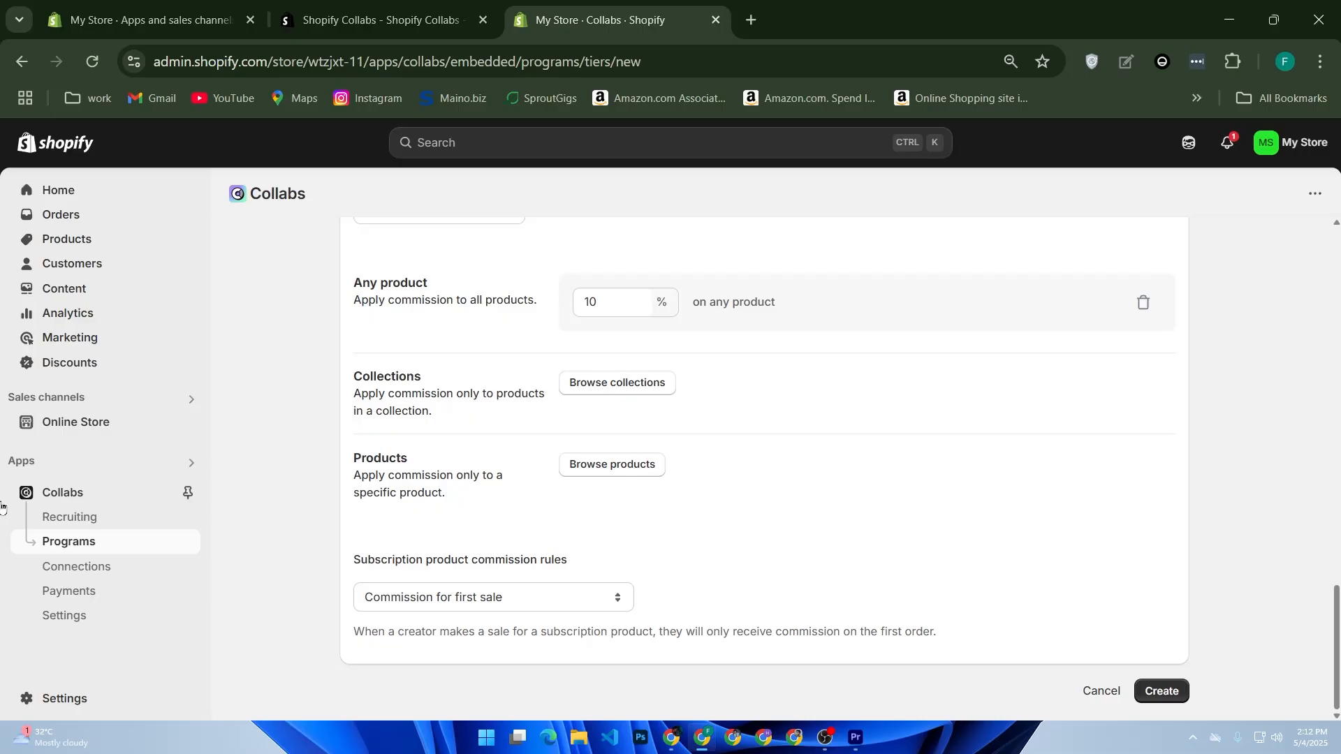
click(86, 529)
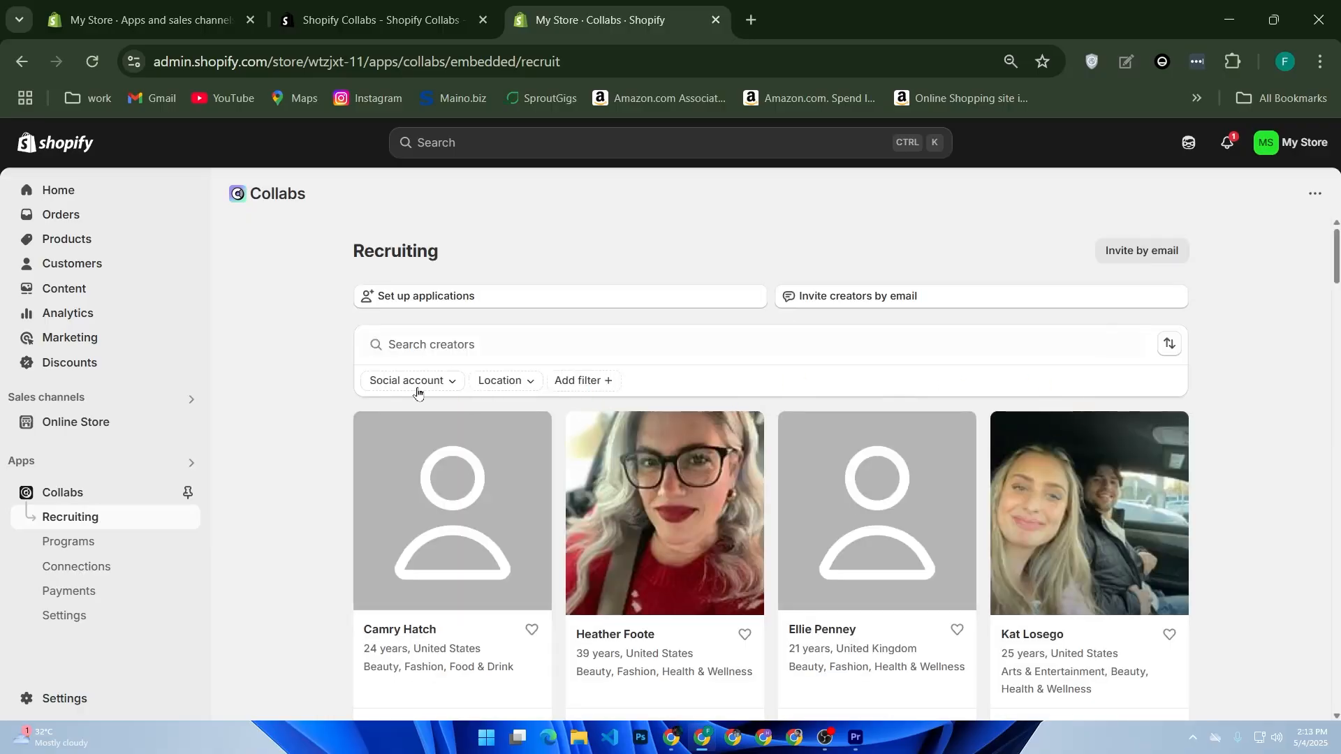
click(418, 386)
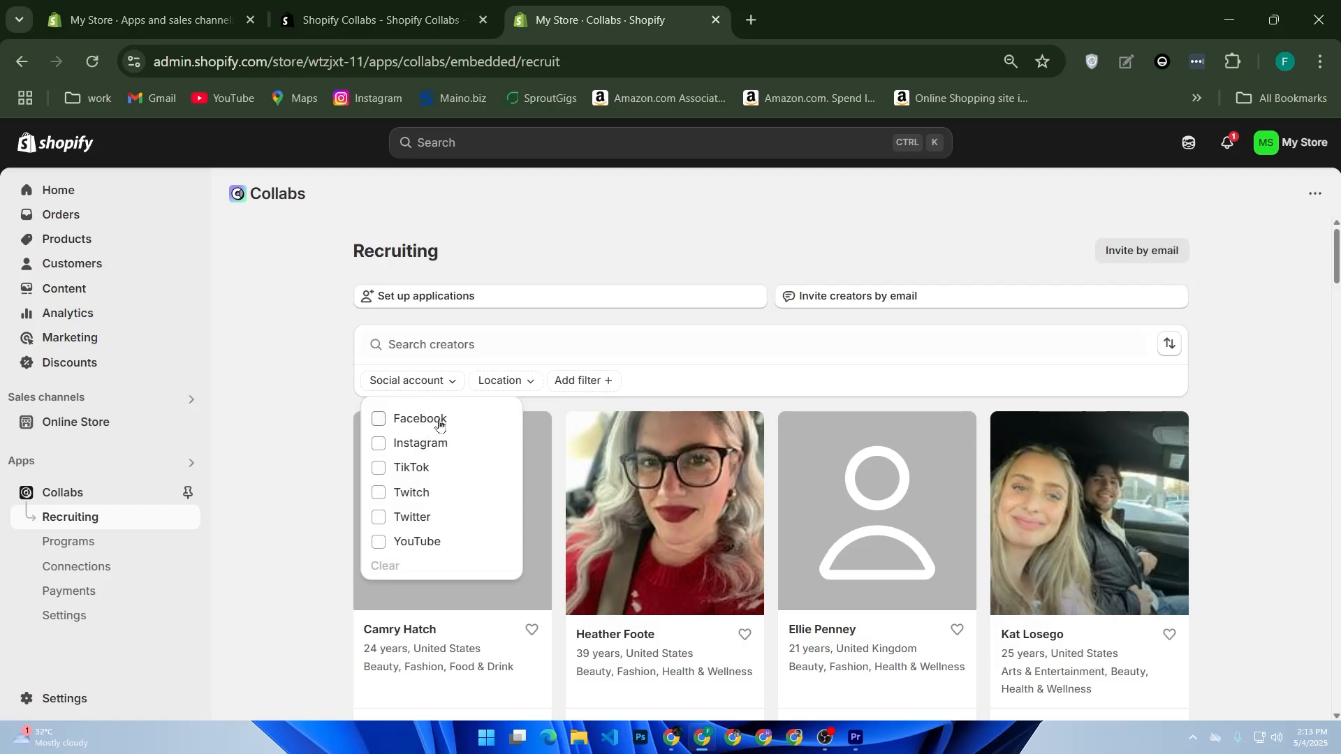
click(435, 423)
click(423, 444)
click(449, 462)
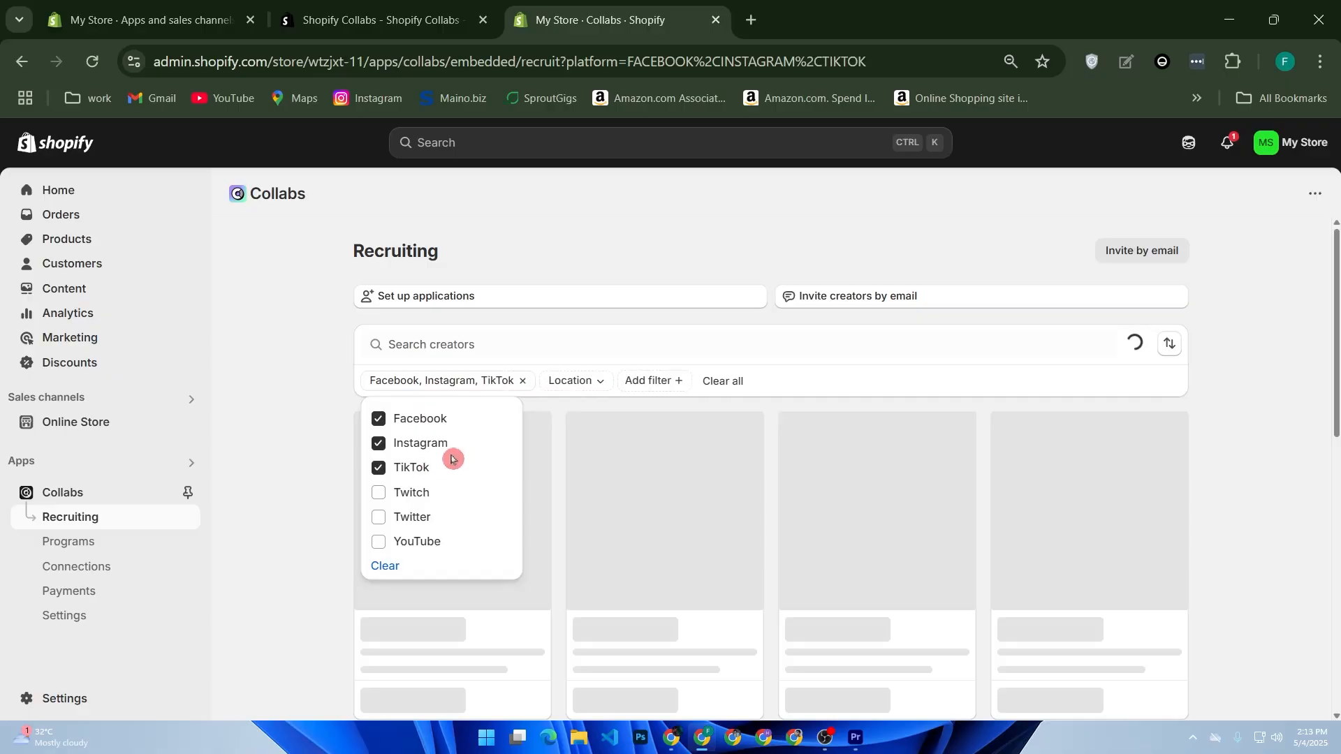
click(396, 545)
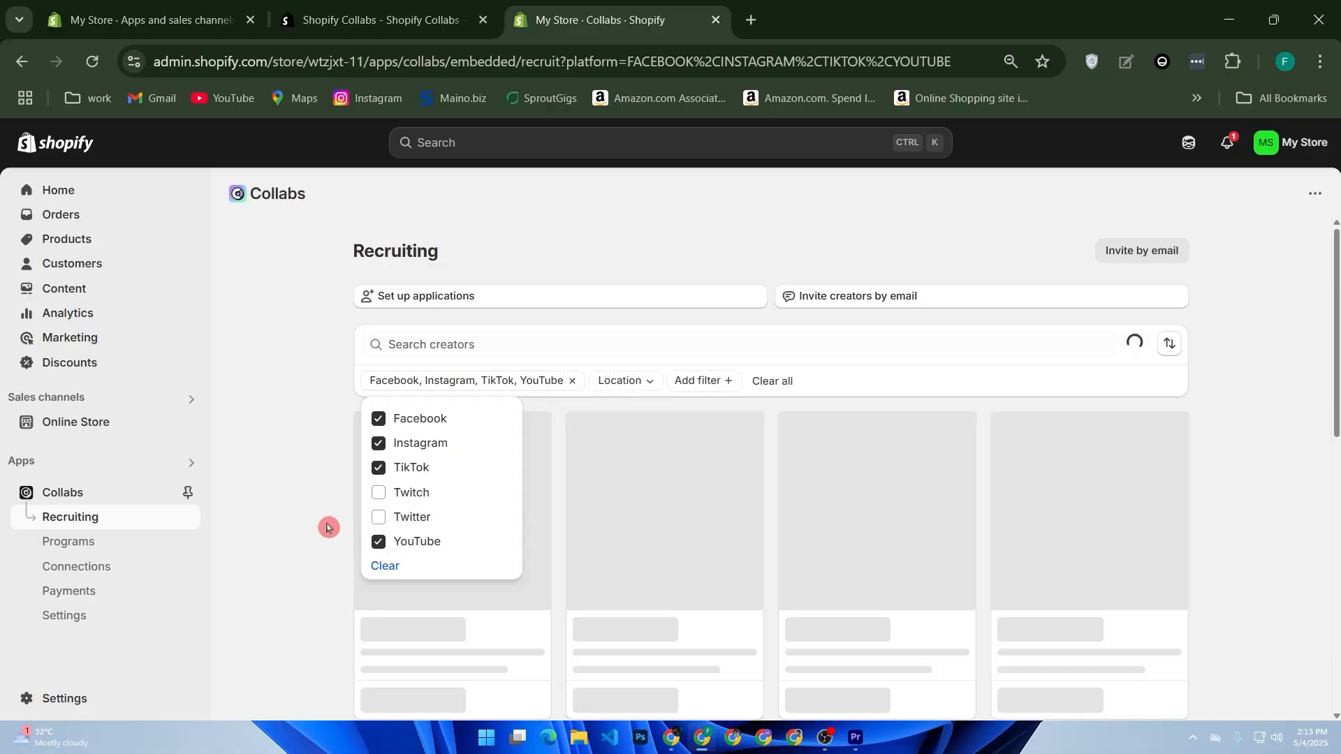
click(625, 382)
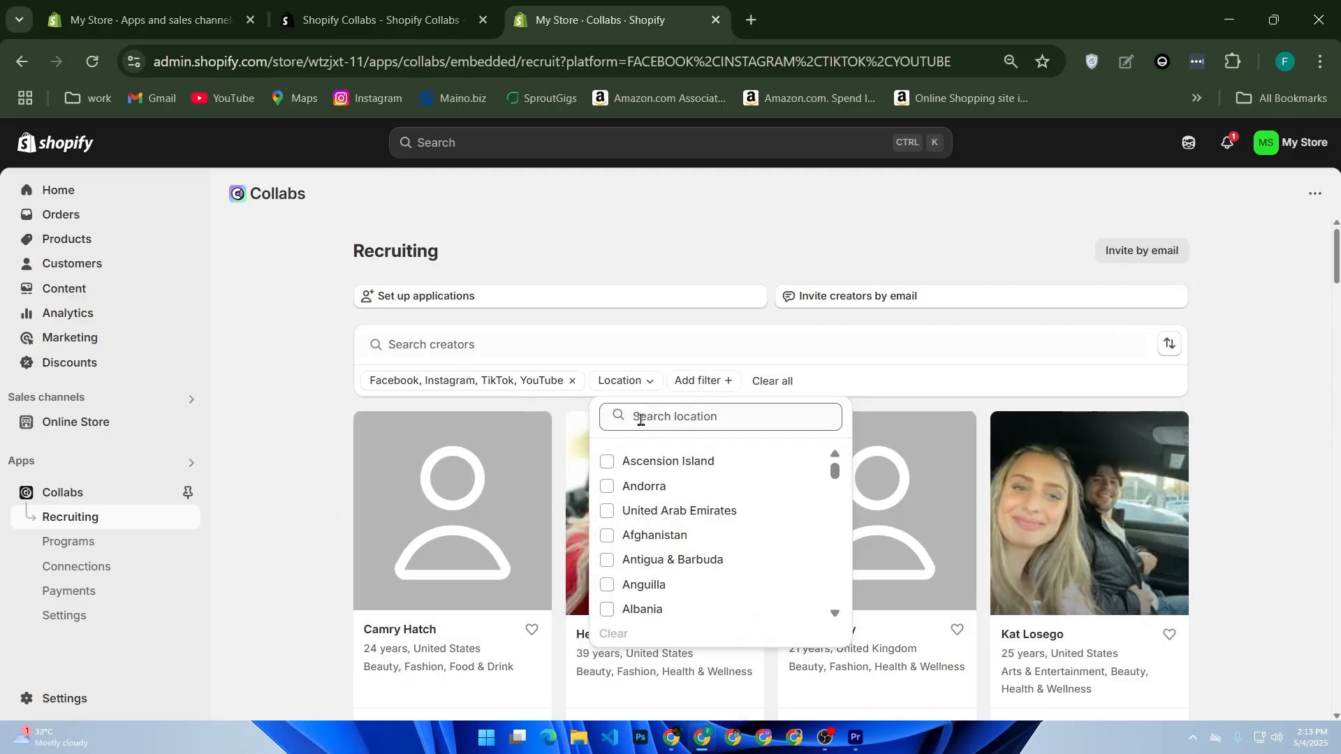
click(665, 518)
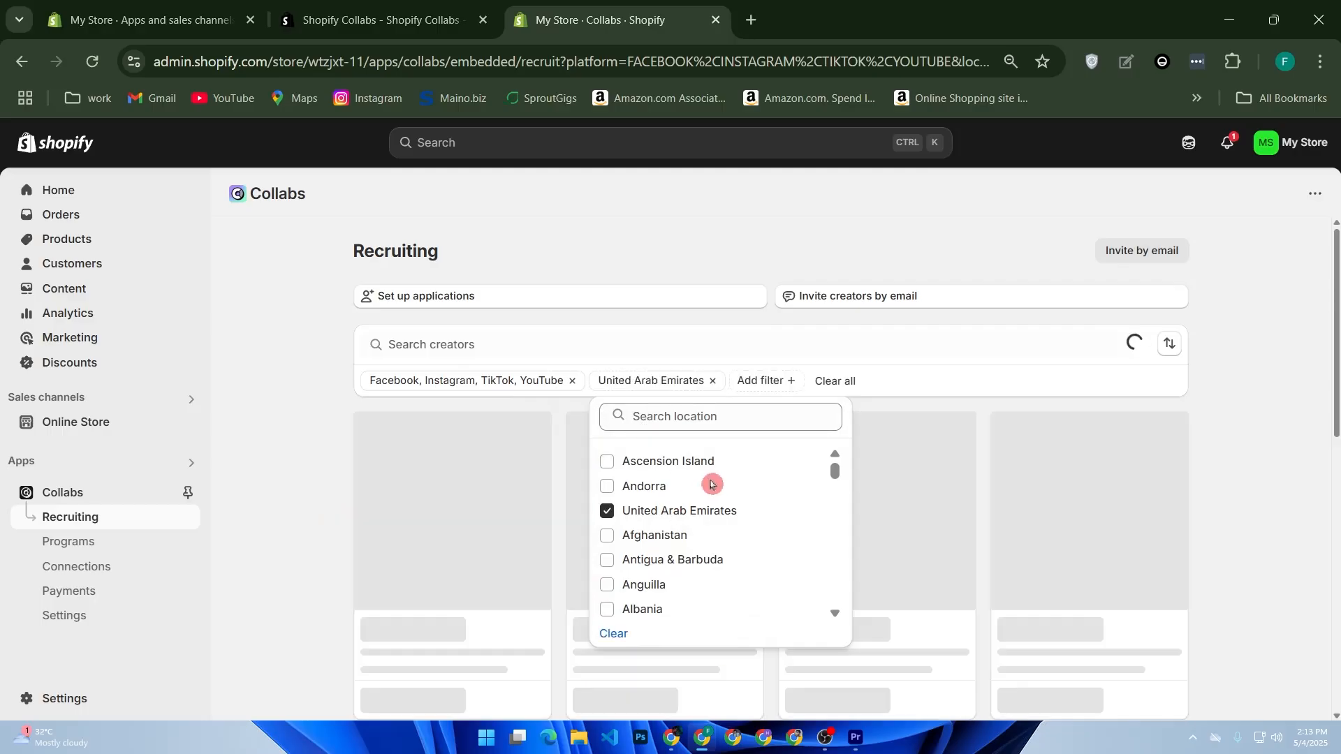
click(765, 384)
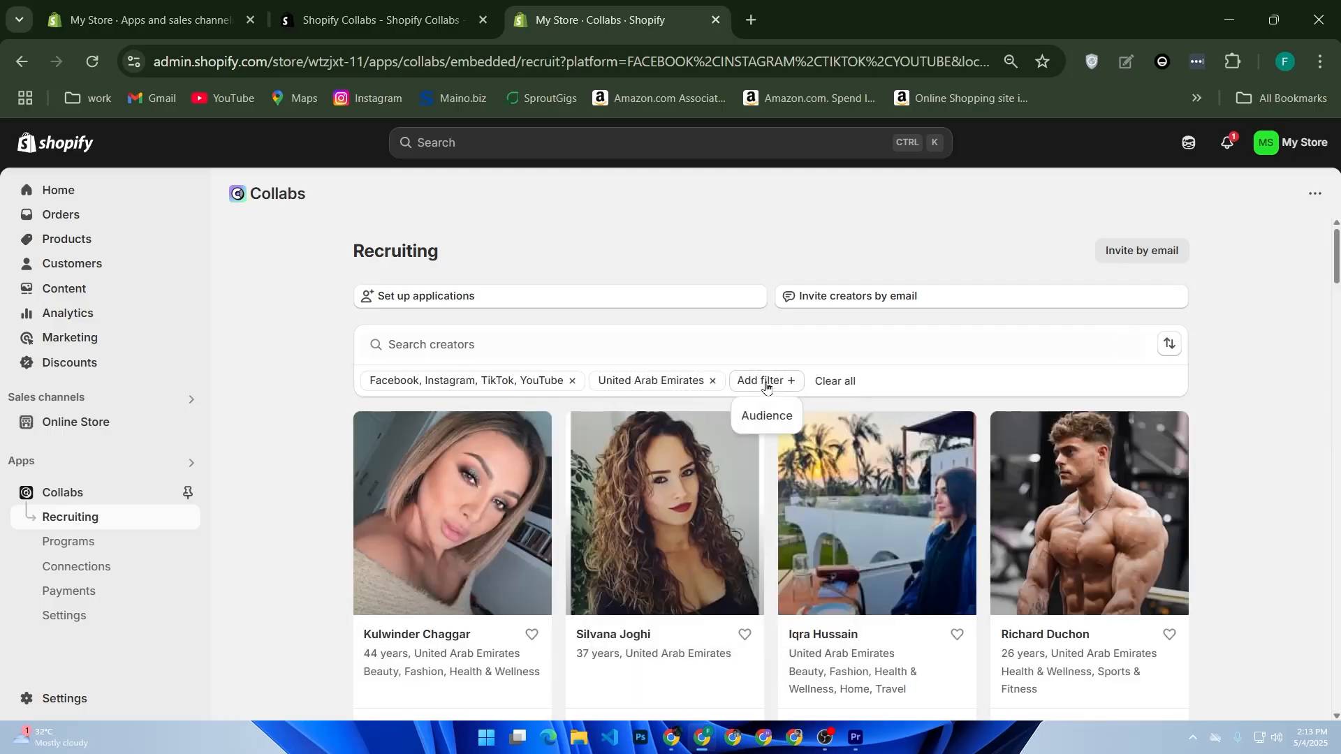
click(782, 423)
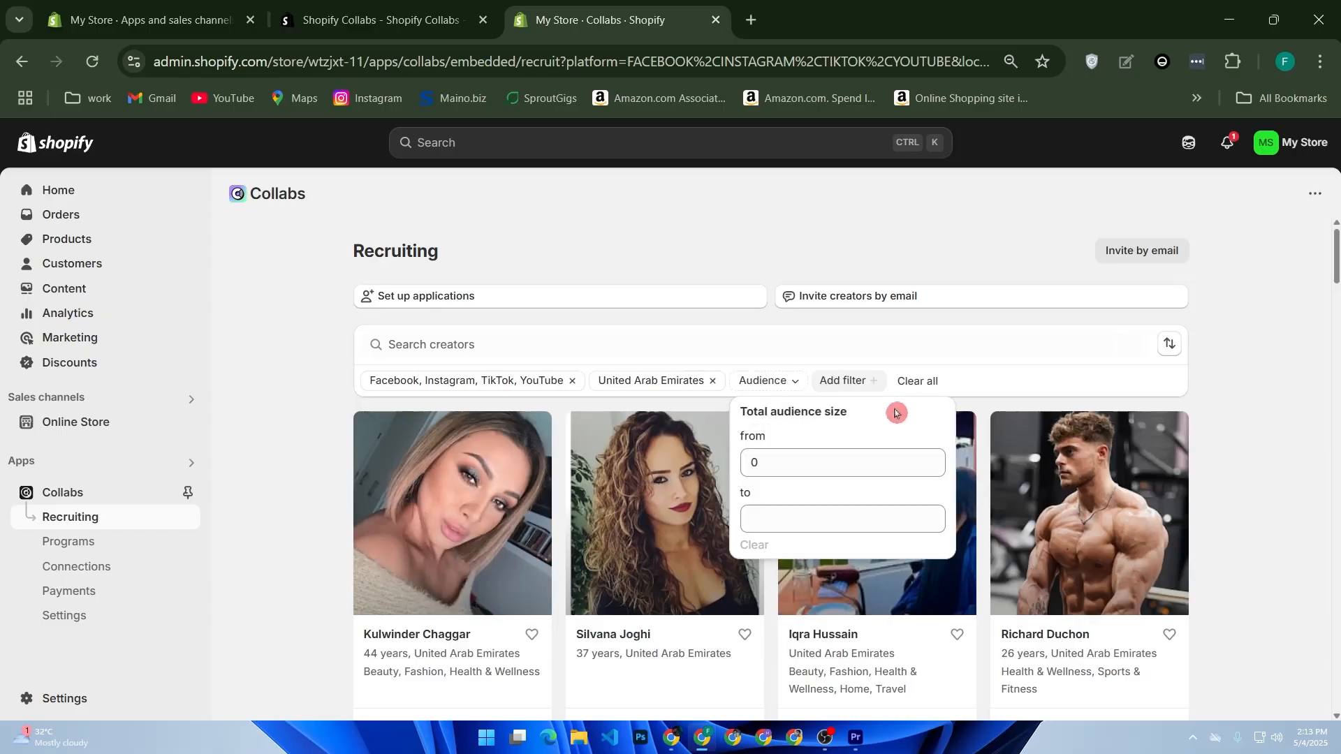
click(803, 383)
click(803, 383)
click(915, 380)
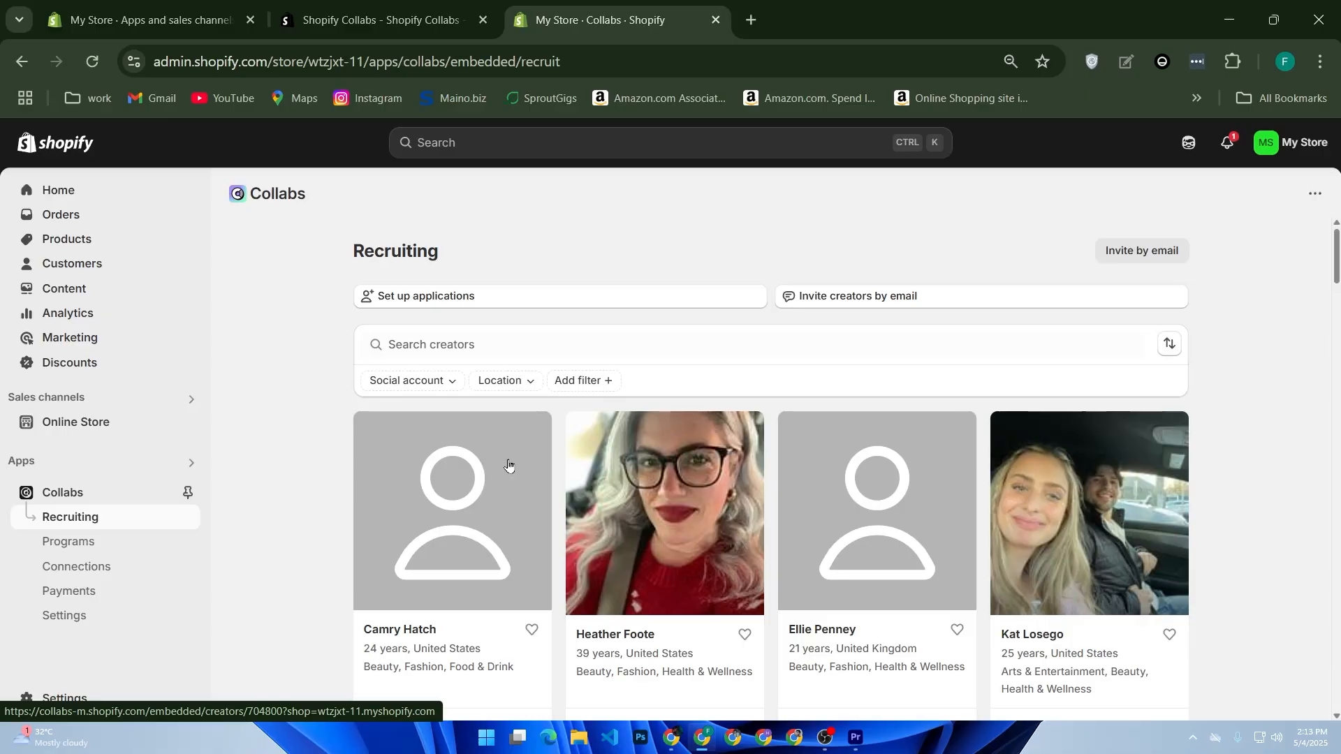
click(474, 500)
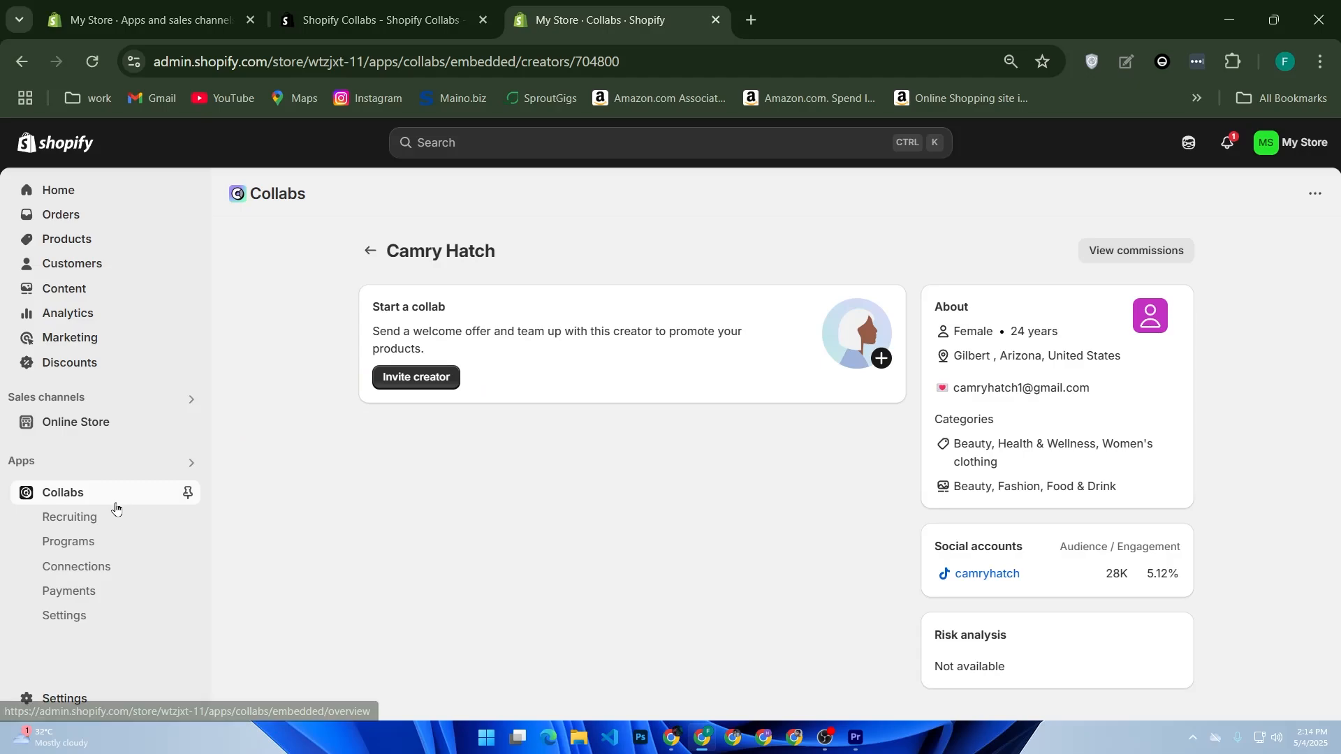
Open the Collabs payments page.
click(93, 593)
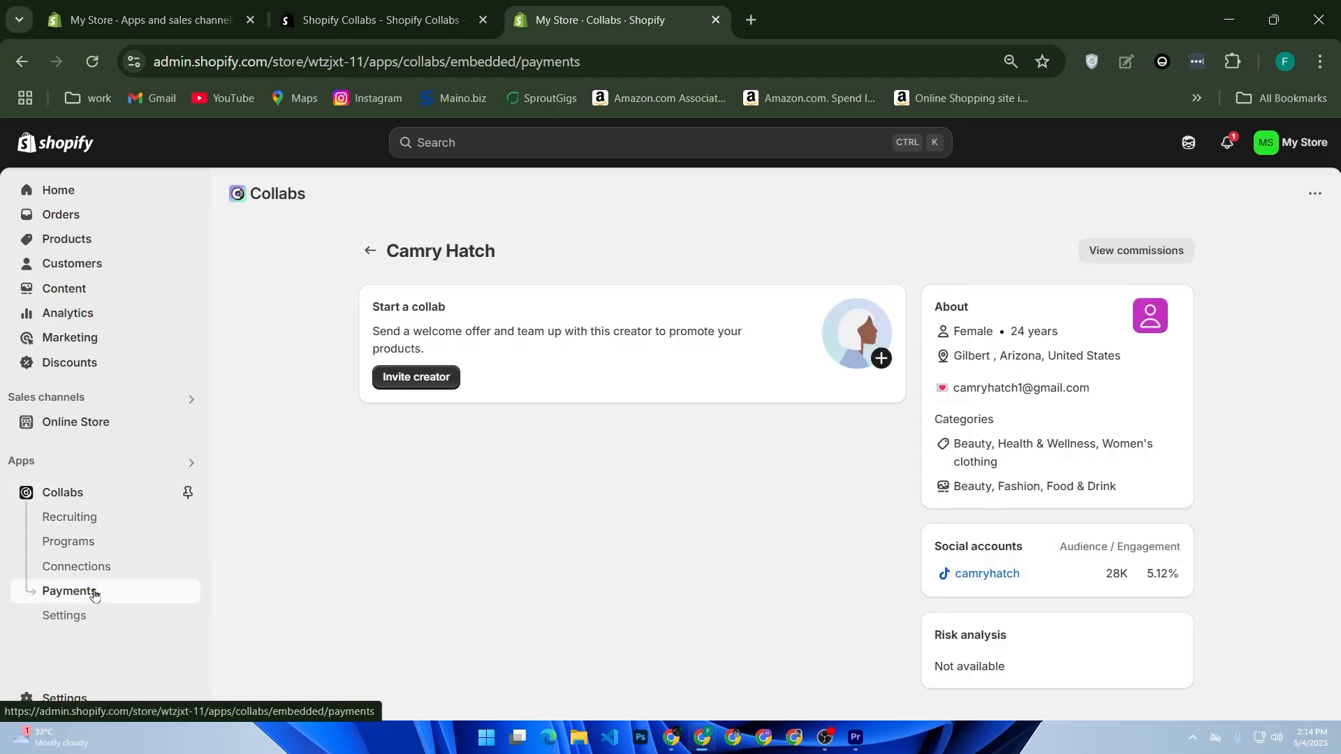
Review the Collabs creator connections list and payments overview, then go to Collabs settings.
click(99, 572)
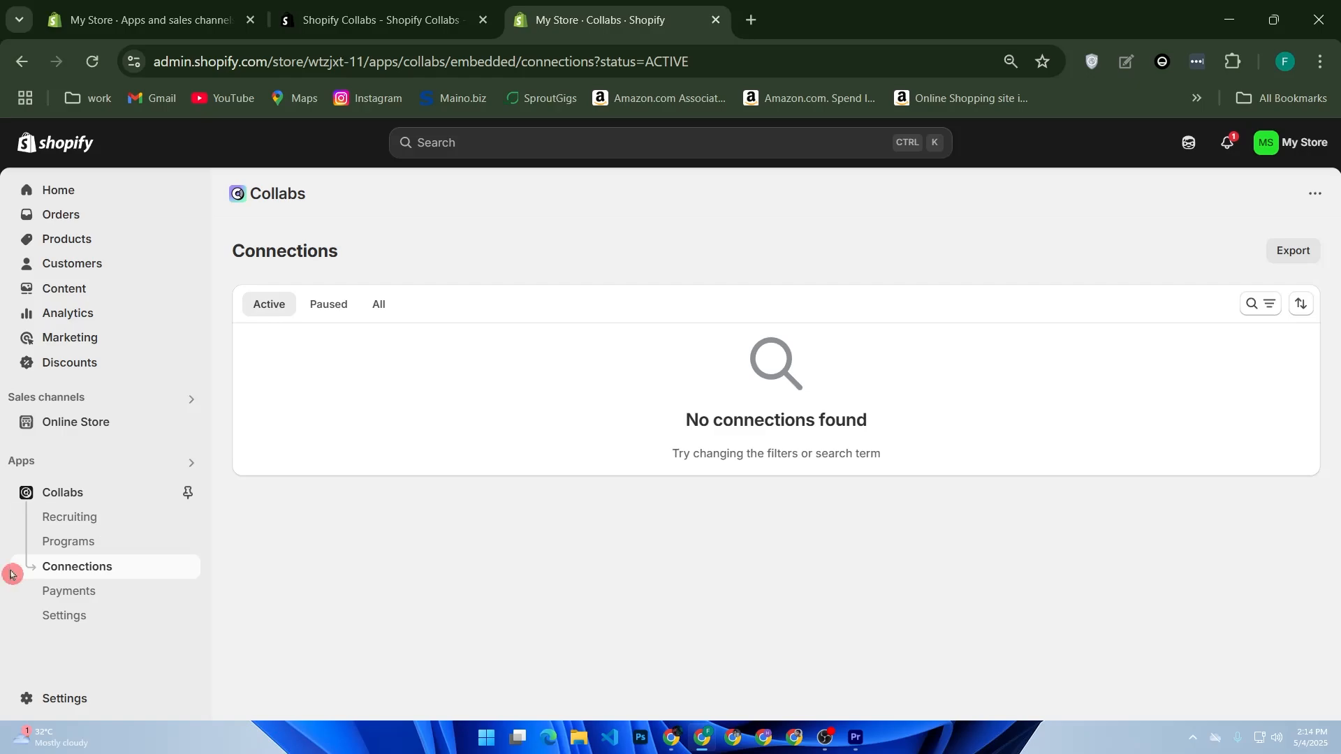
click(73, 590)
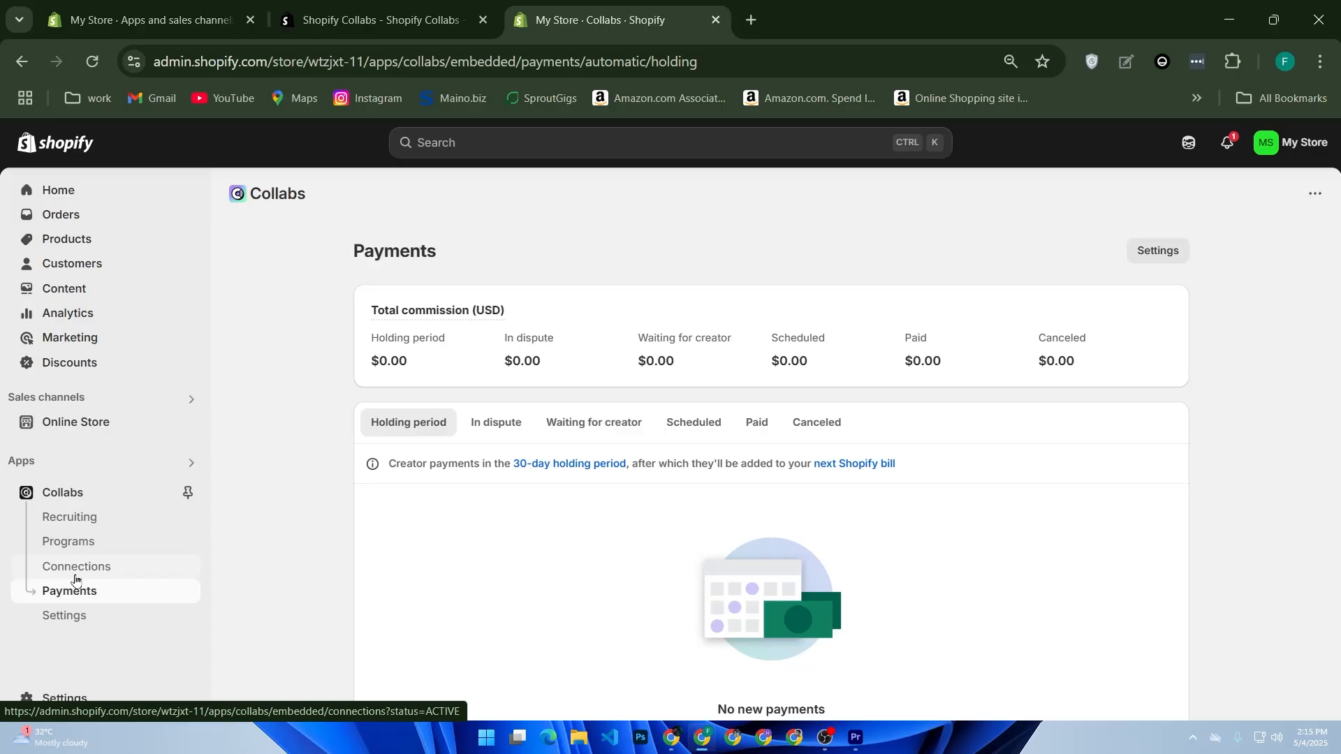
click(91, 625)
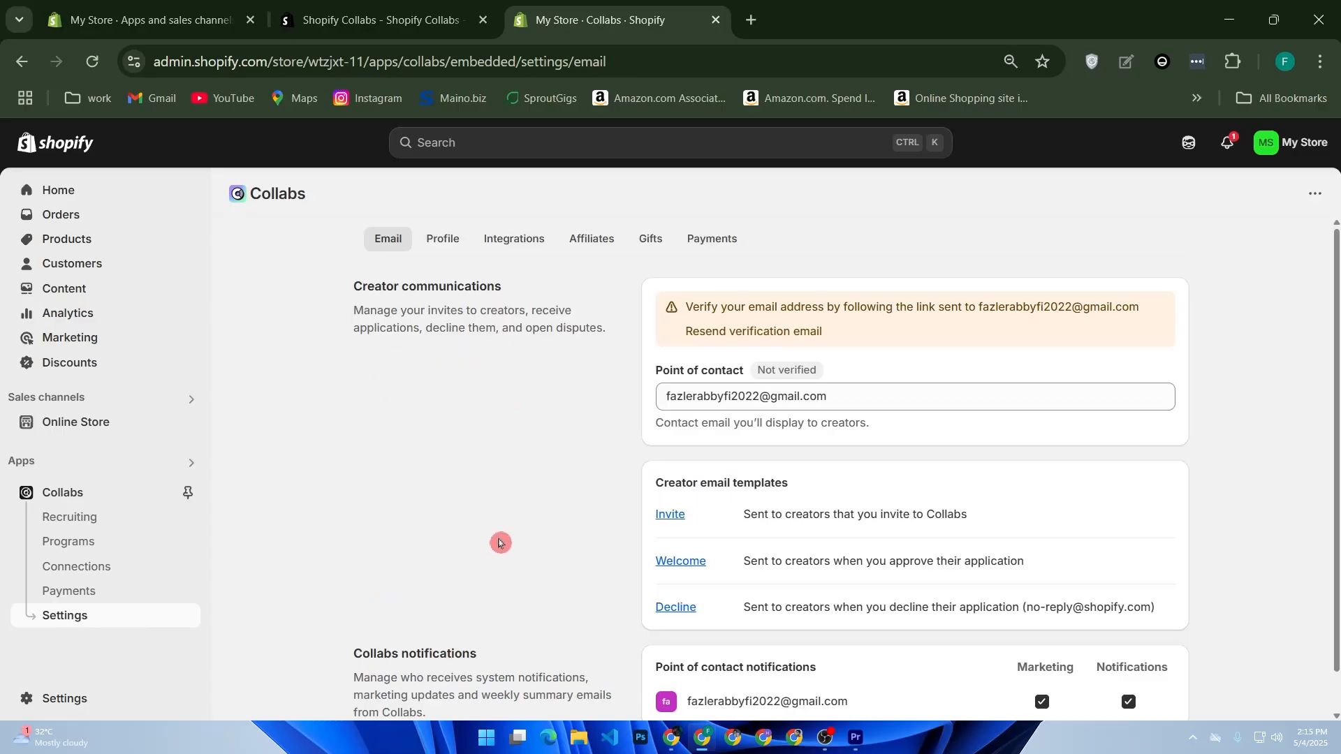
Check the Email settings' point-of-contact address and Invite, Welcome, Decline templates, then switch to Profile.
scroll(506, 543, down, 1)
scroll(506, 544, up, 1)
scroll(937, 470, down, 1)
scroll(789, 470, up, 1)
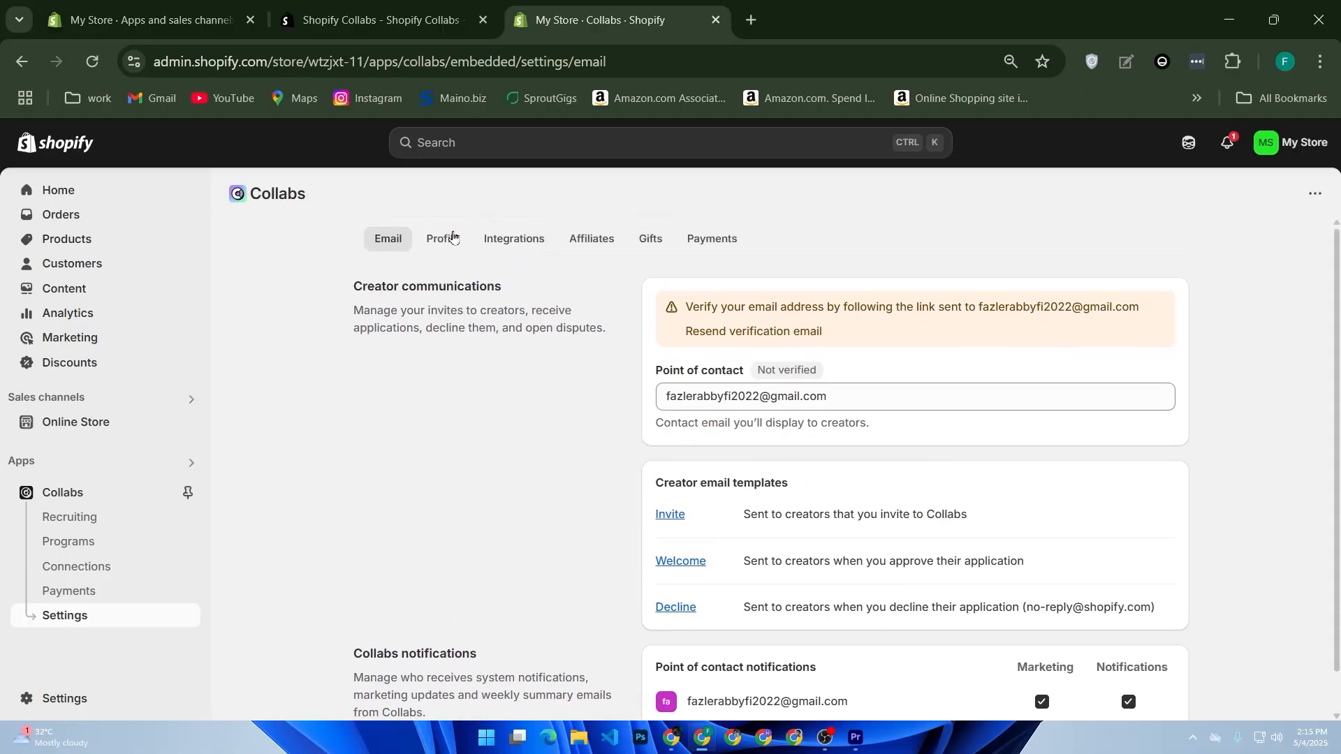
click(451, 241)
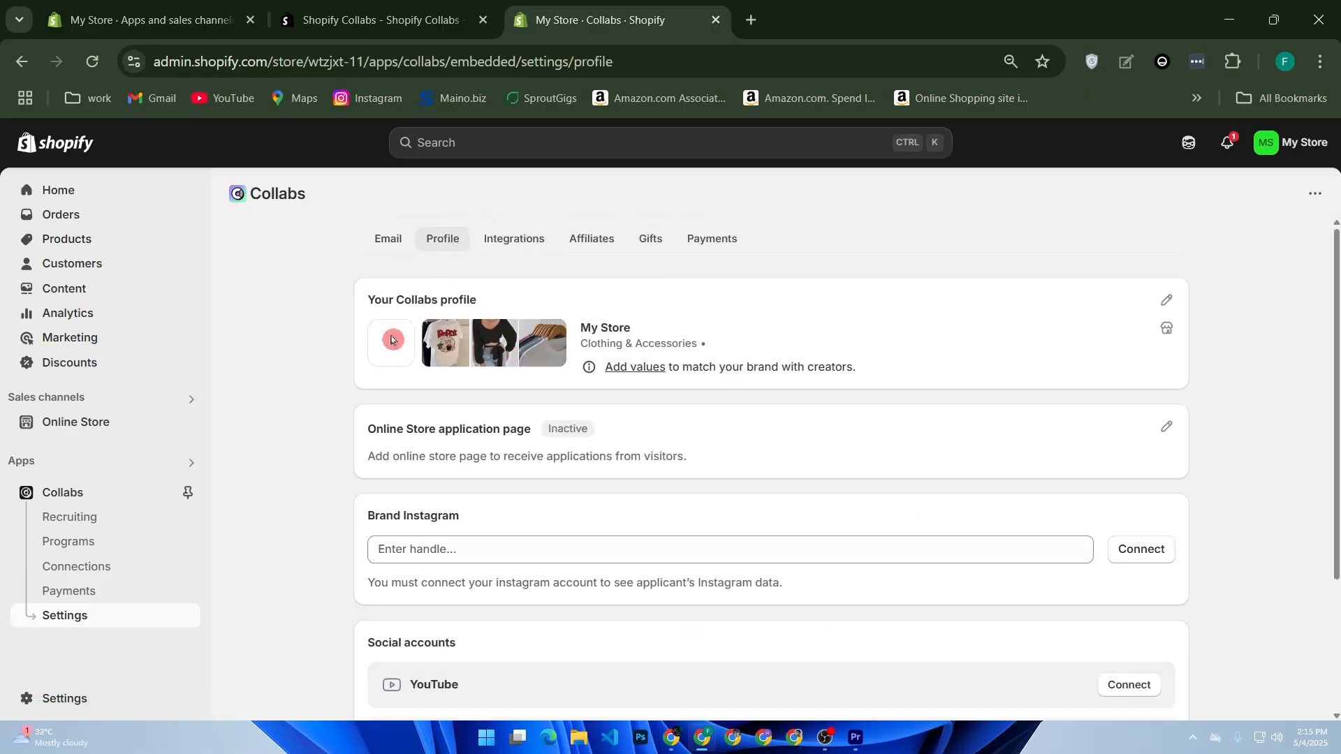
Look over the unconnected Instagram, YouTube, Twitter, Facebook, Twitch accounts and select the Brand Instagram handle field.
scroll(610, 473, down, 3)
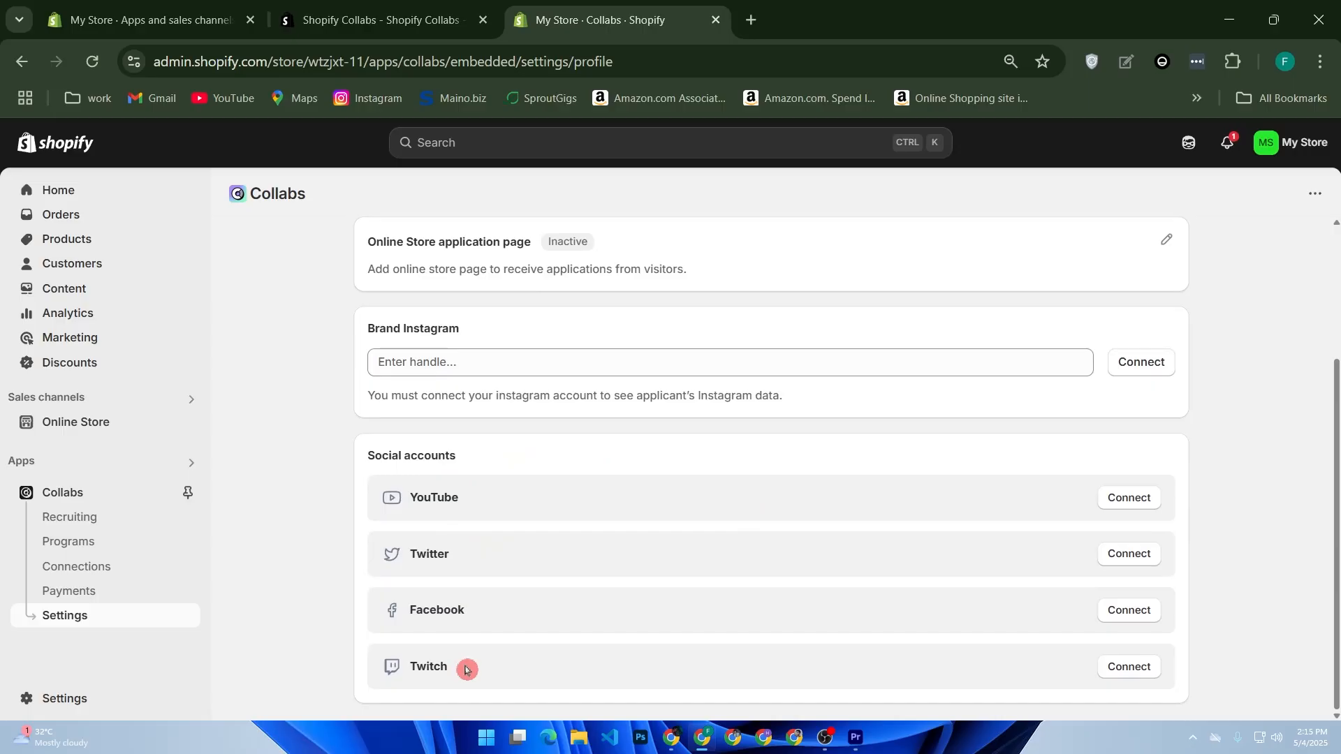
scroll(581, 538, up, 2)
click(545, 527)
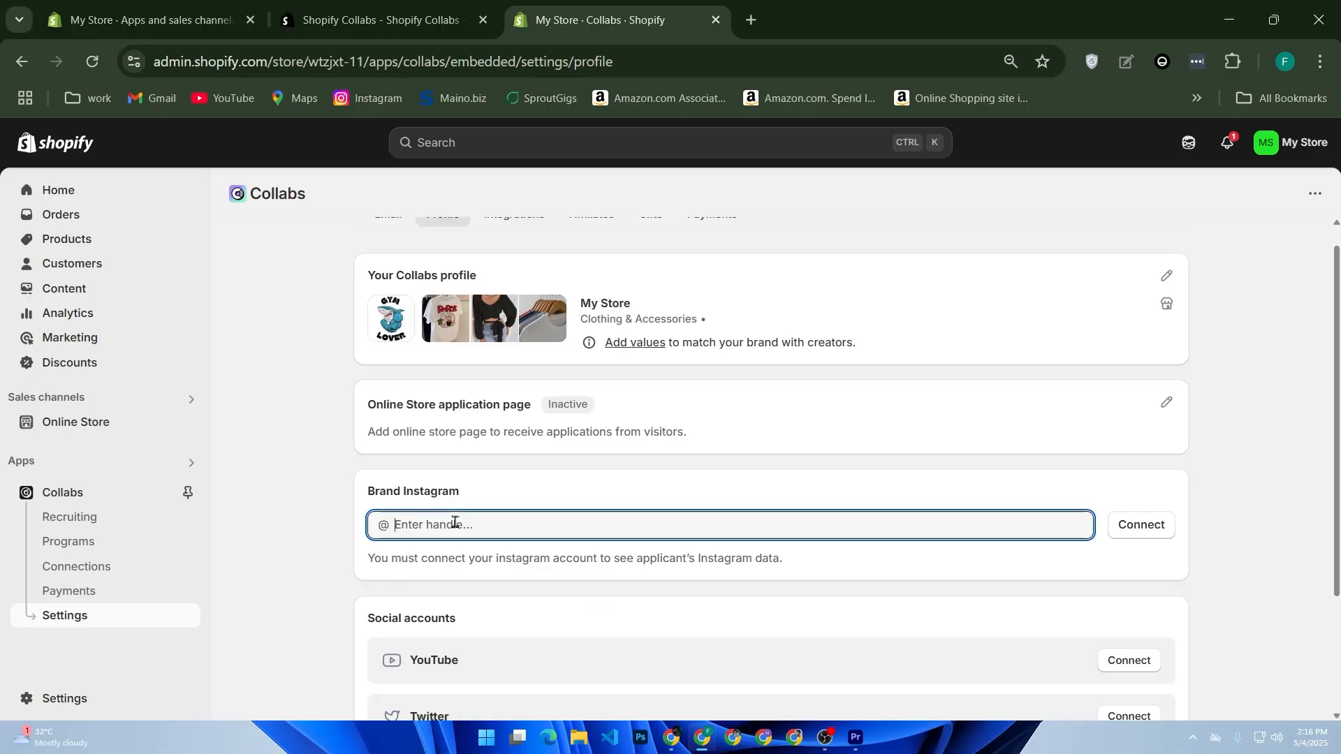
scroll(454, 523, up, 1)
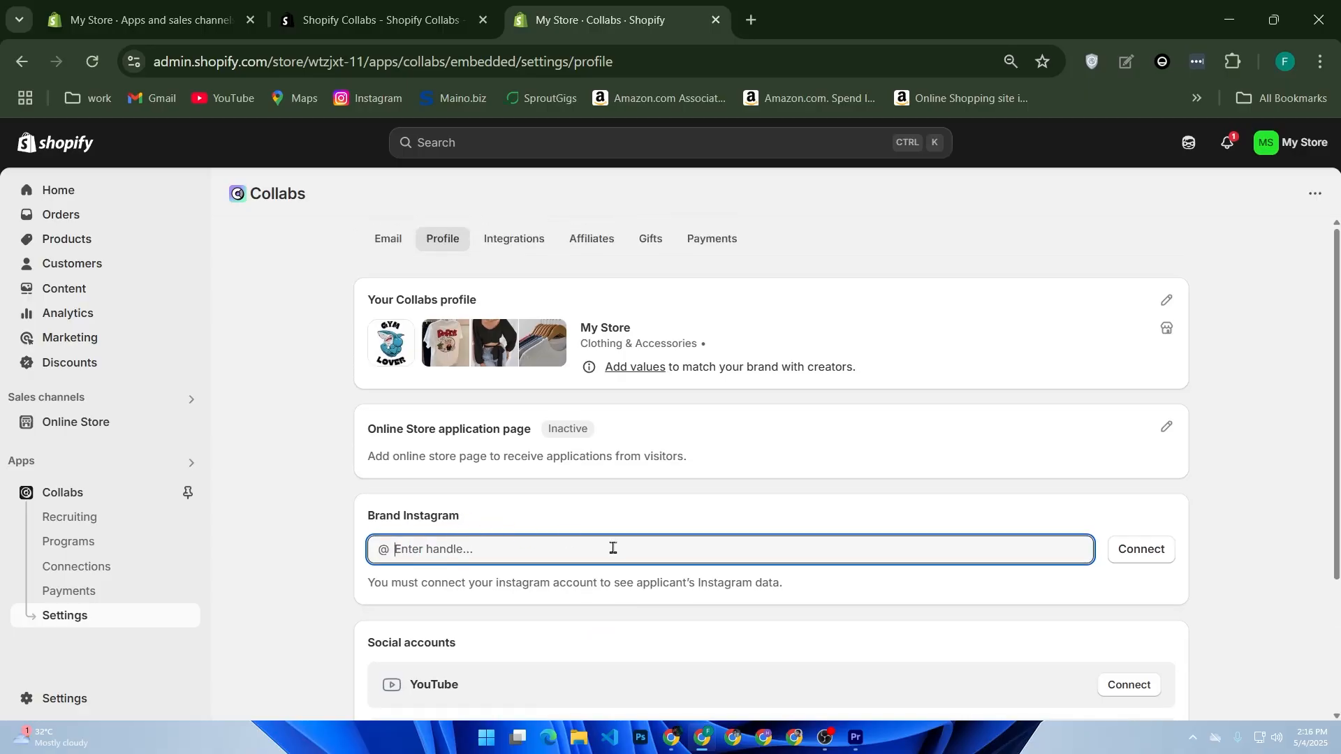